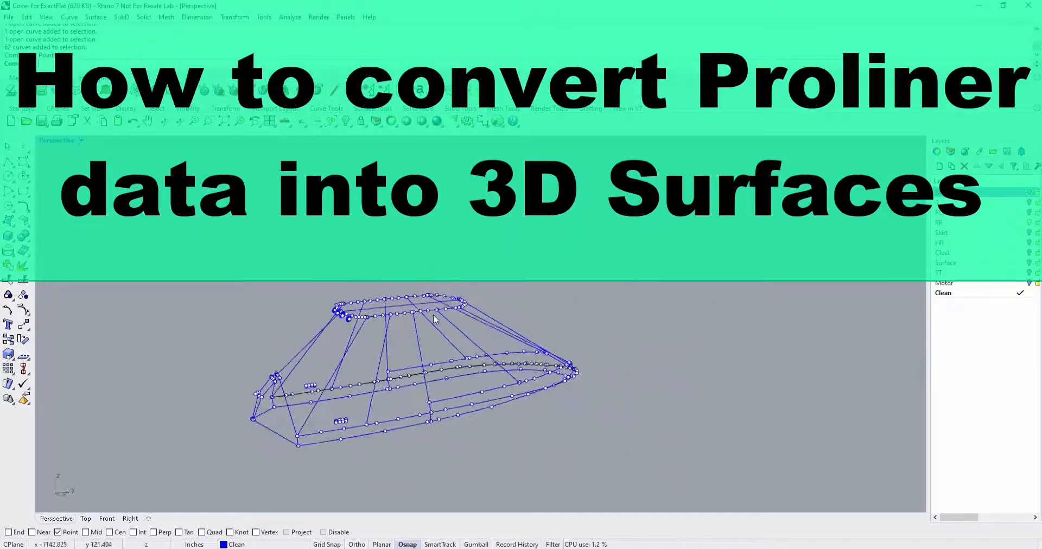
# Examine the boat cover wireframe and its captured control points from several angles, including the circles at the roof edge.
pyautogui.scroll(5, 345, 435)
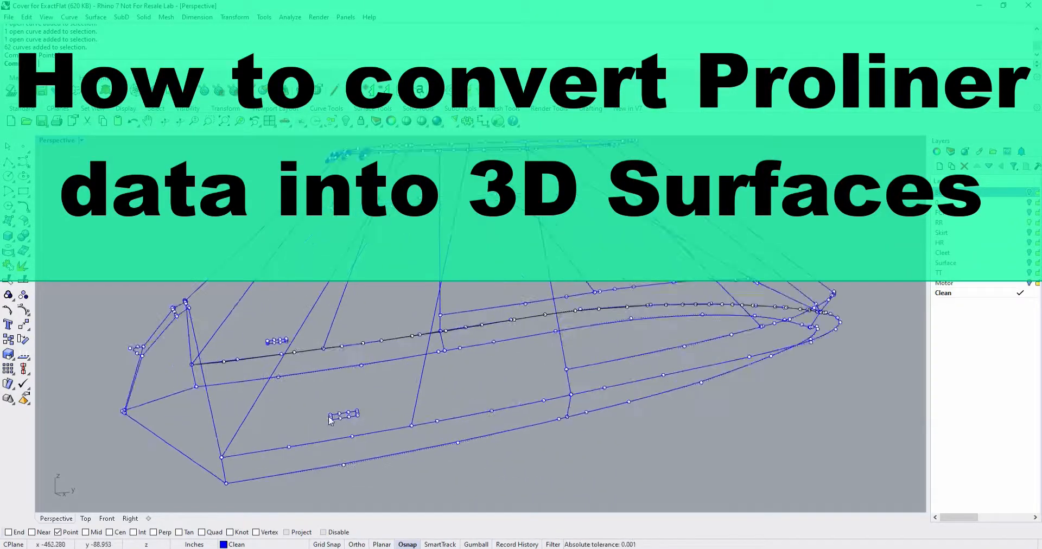
pyautogui.scroll(-3, 382, 415)
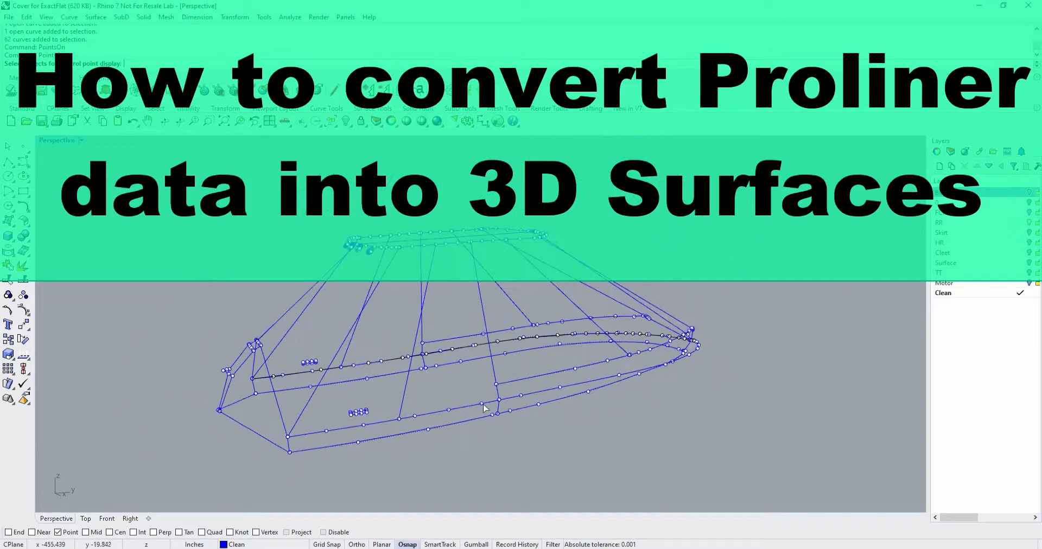
pyautogui.moveTo(485, 408); pyautogui.dragTo(584, 391, button='right')
pyautogui.moveTo(490, 330); pyautogui.dragTo(545, 375, button='right')
pyautogui.scroll(6, 534, 315)
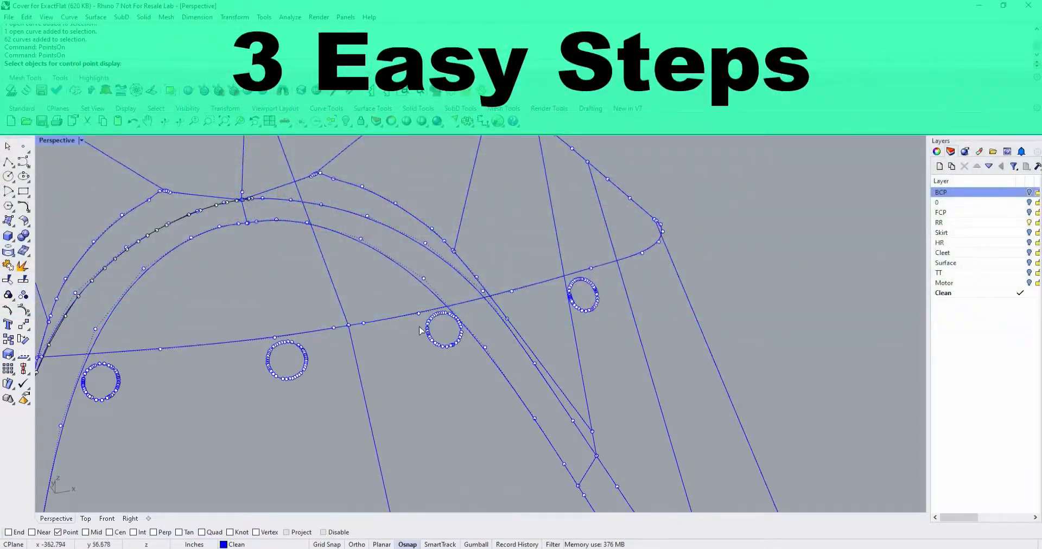
pyautogui.moveTo(501, 386); pyautogui.dragTo(560, 417, button='right')
pyautogui.scroll(-9, 535, 407)
pyautogui.scroll(-5, 559, 417)
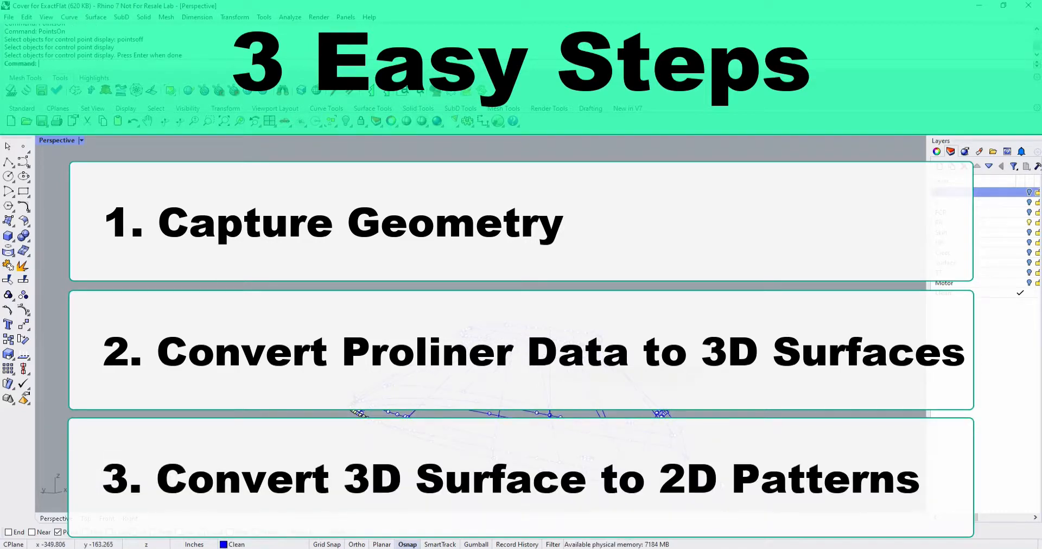
# Hide the control points on the cover wireframe with the PointsOff command.
pyautogui.write('Points')
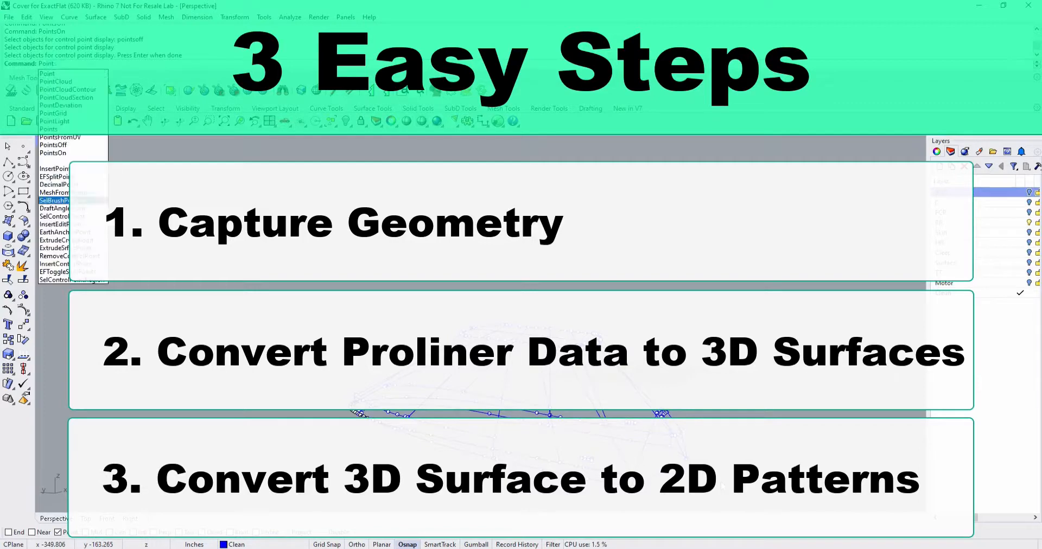
pyautogui.write('Off')
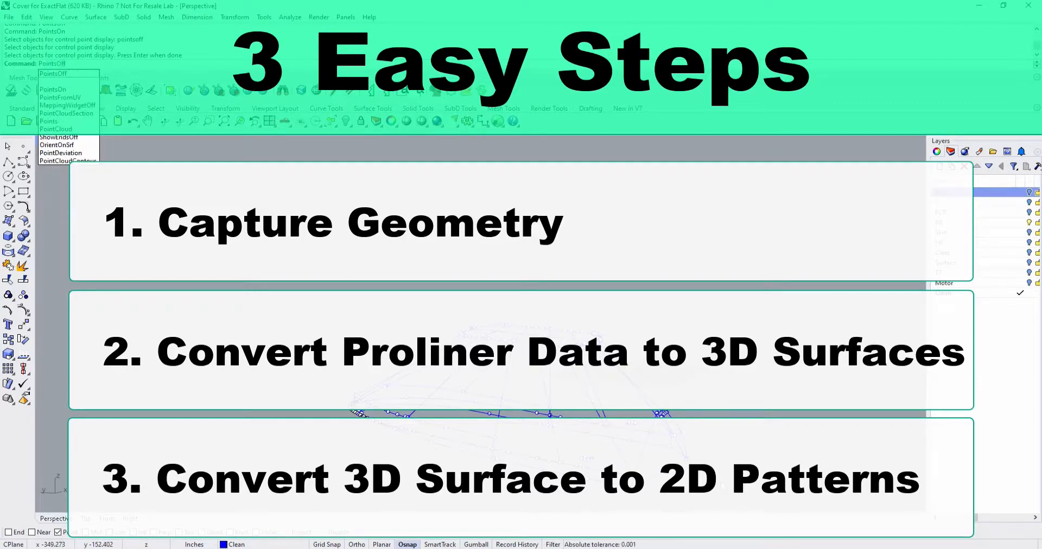
pyautogui.press('Return')
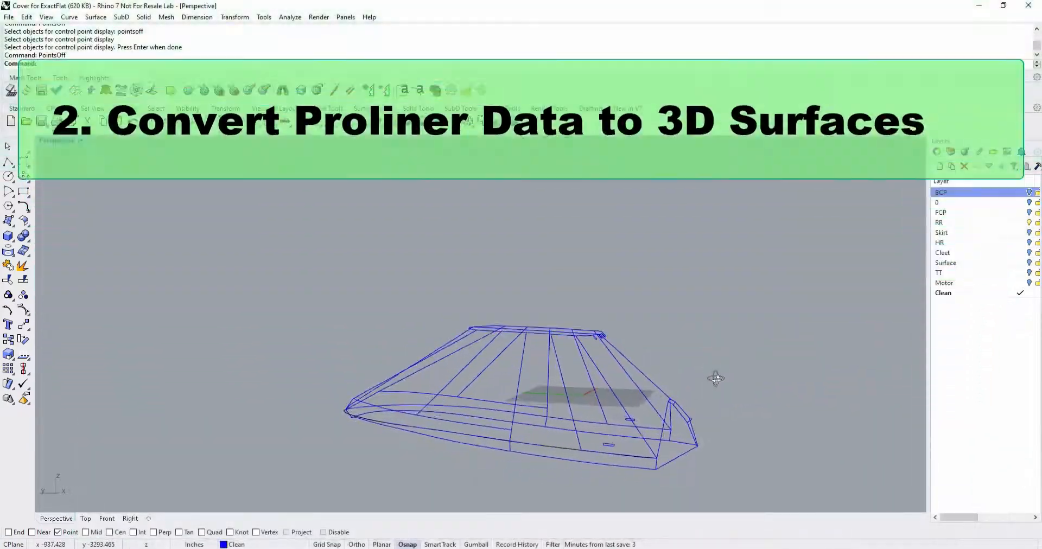
pyautogui.moveTo(715, 379); pyautogui.dragTo(843, 431, button='right')
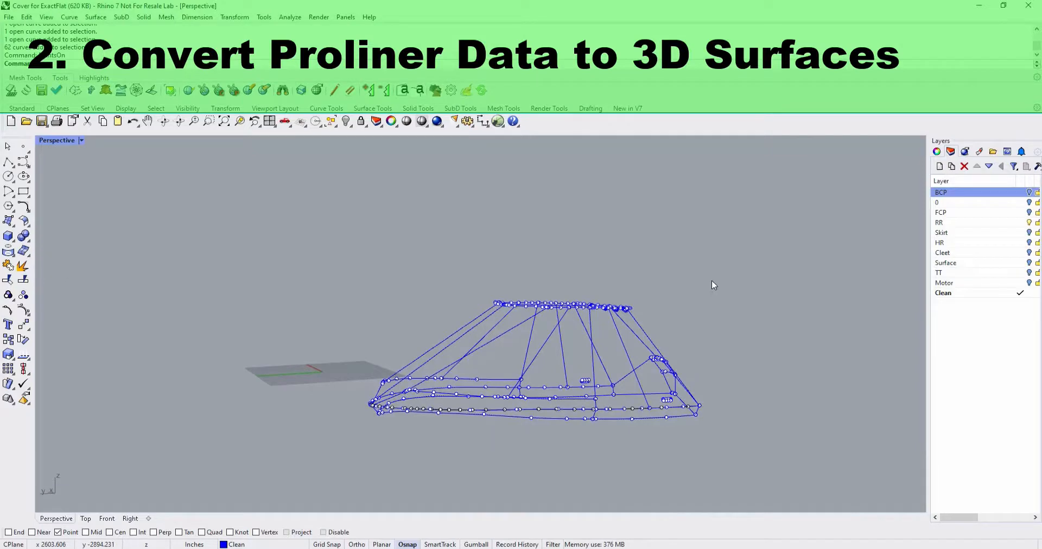
# Inspect the measured cover curves with their control points shown, from the side and close to the roof edge.
pyautogui.moveTo(714, 284); pyautogui.dragTo(378, 286, button='right')
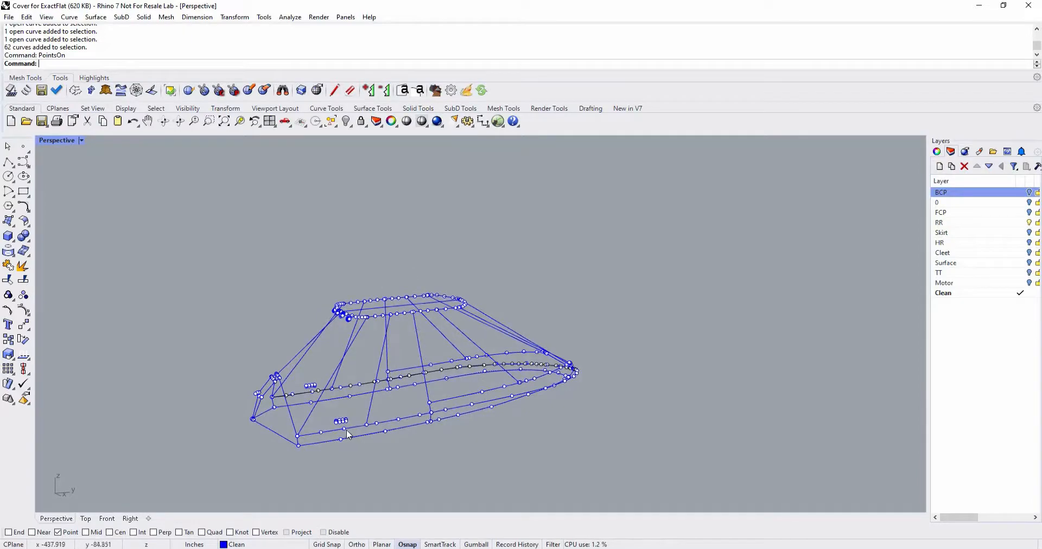
pyautogui.scroll(6, 347, 434)
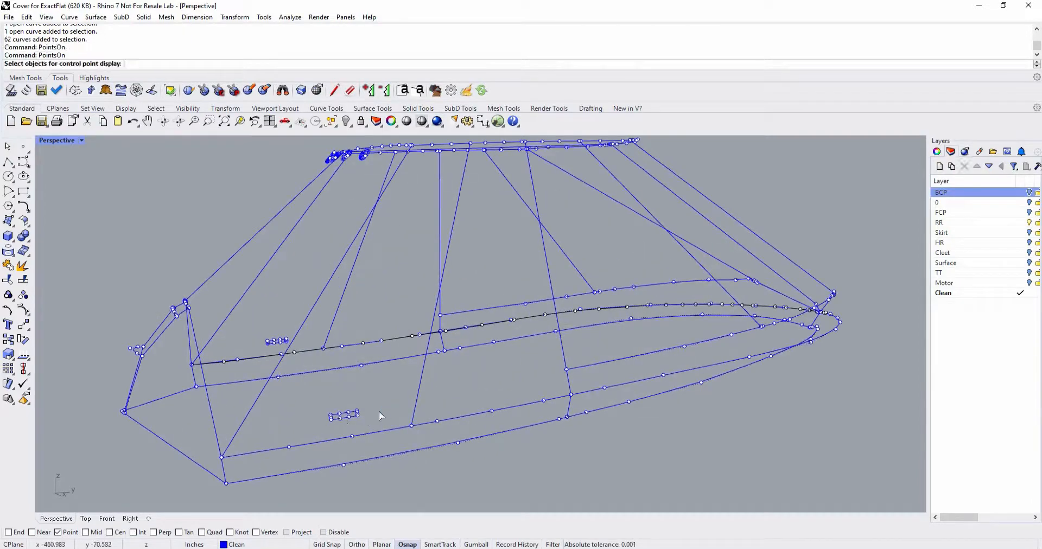
pyautogui.scroll(-3, 381, 415)
pyautogui.moveTo(470, 409); pyautogui.dragTo(586, 392, button='right')
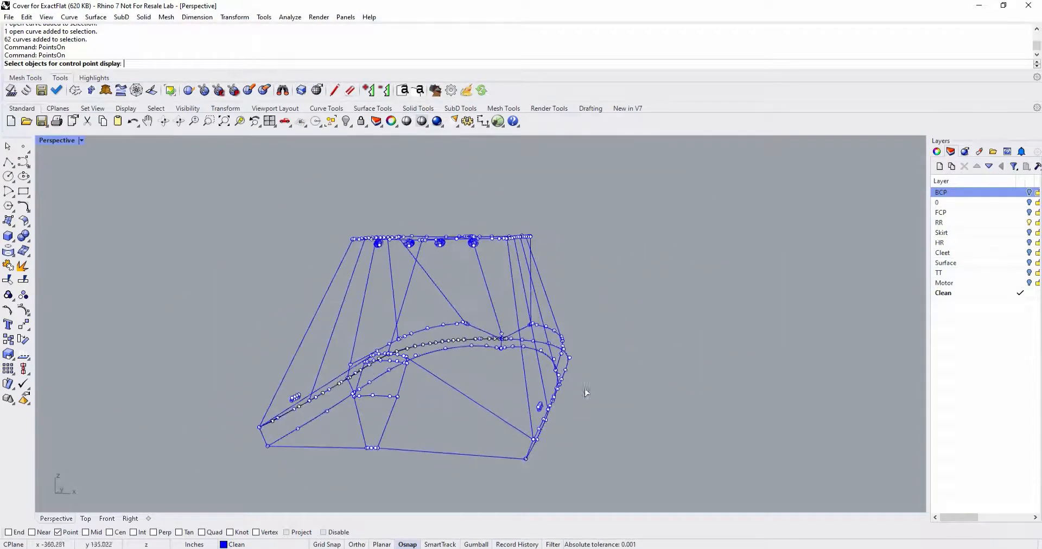
pyautogui.moveTo(490, 334); pyautogui.dragTo(548, 373, button='right')
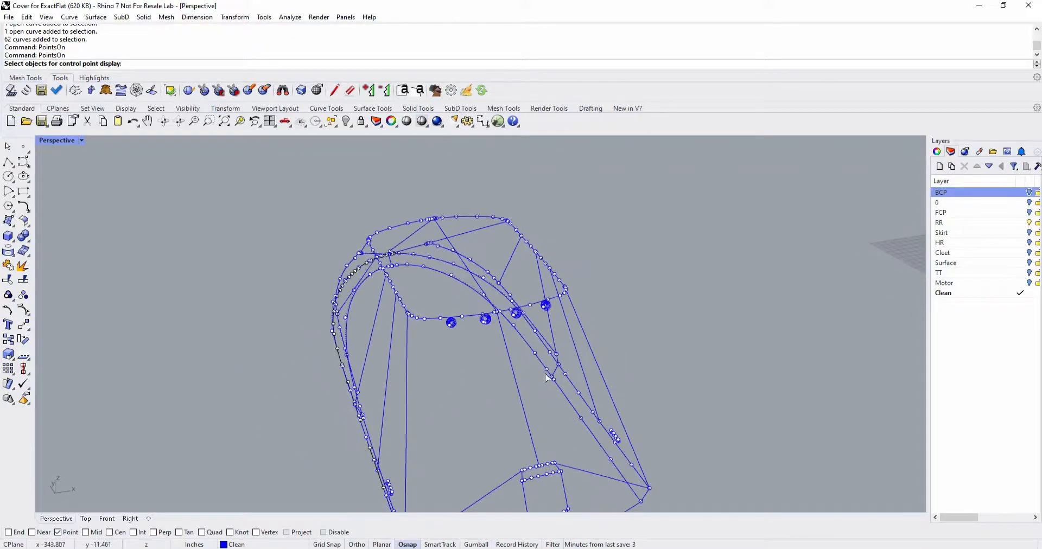
pyautogui.scroll(10, 531, 314)
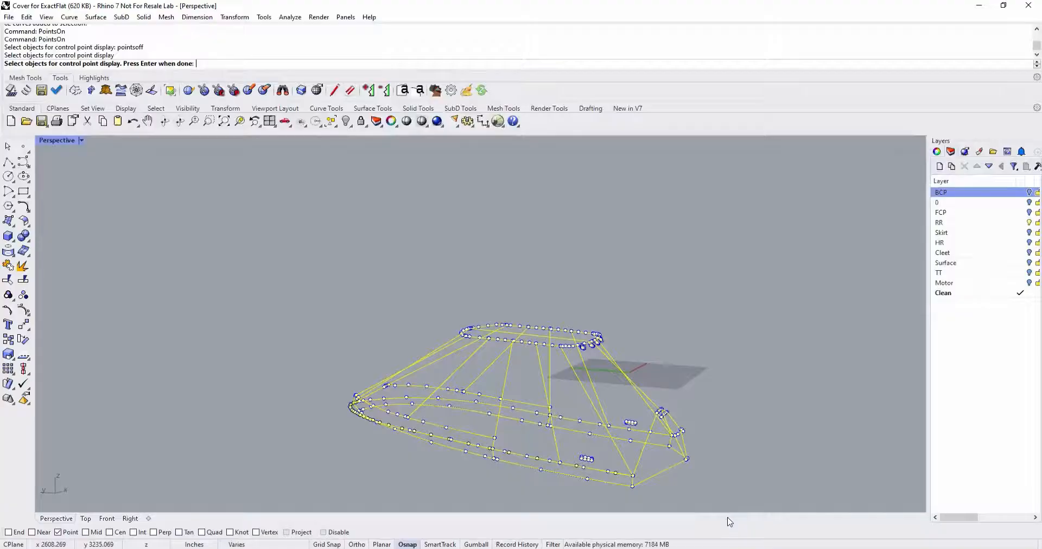
# Finish the control point display selection and turn all control points off with PointsOff.
pyautogui.press('Return')
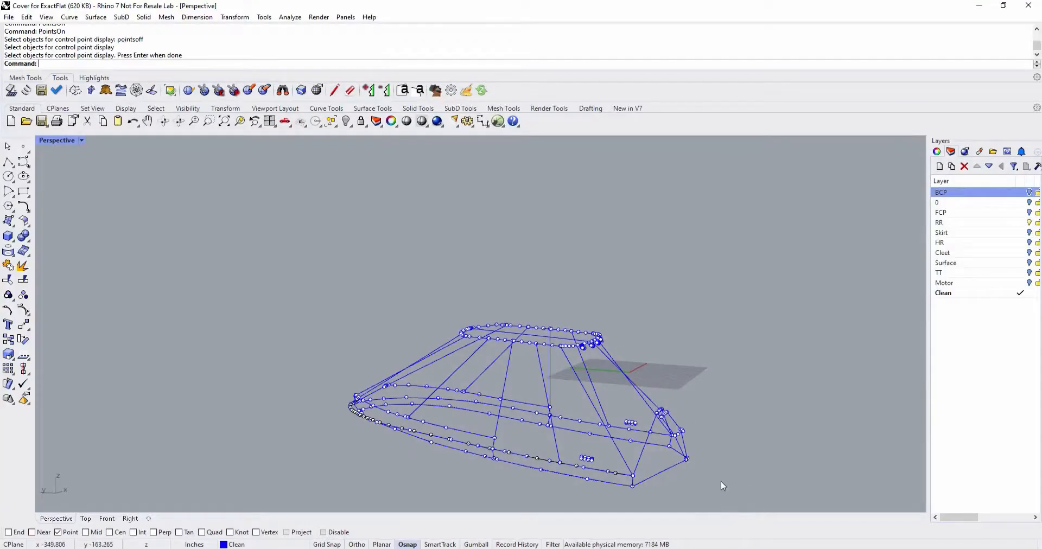
pyautogui.write('Points')
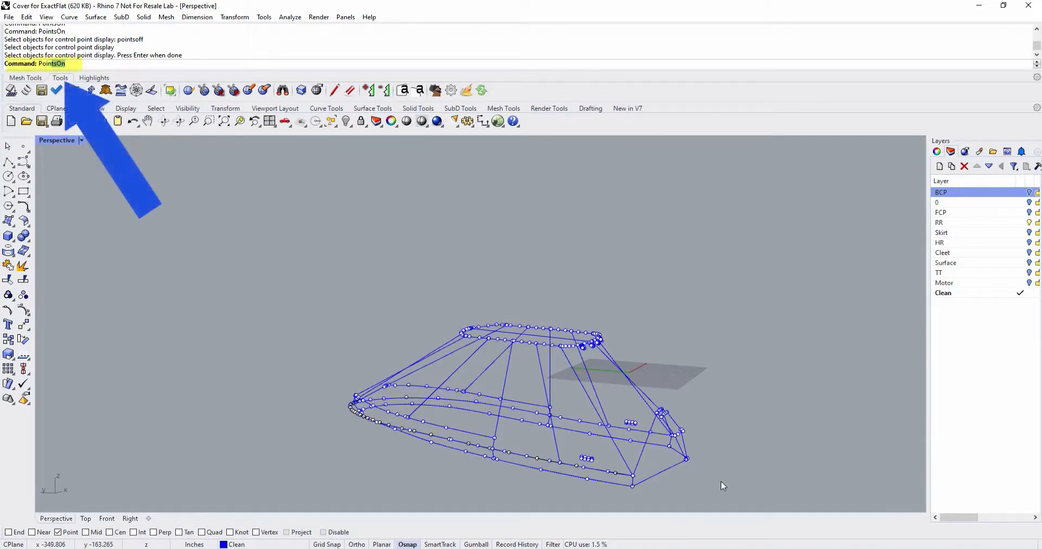
pyautogui.write('Off')
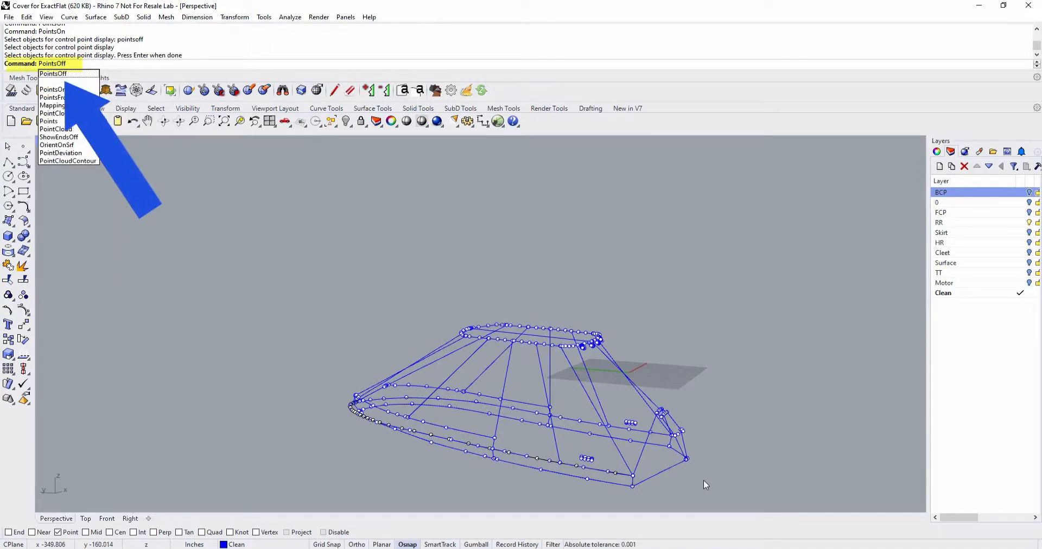
pyautogui.press('Return')
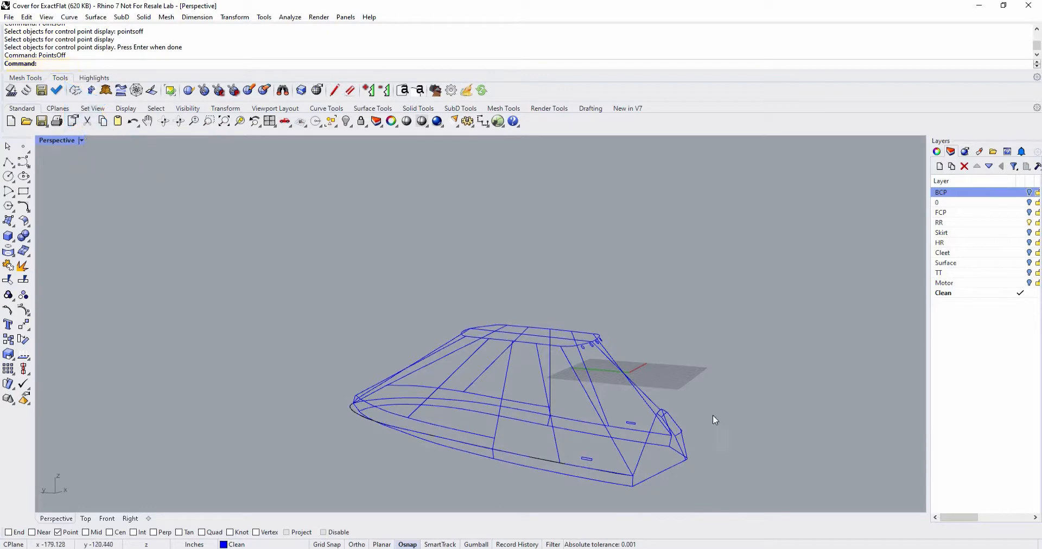
# Create a network surface from the four curves bounding the forward section of the lower side band.
pyautogui.moveTo(671, 387); pyautogui.dragTo(841, 425, button='right')
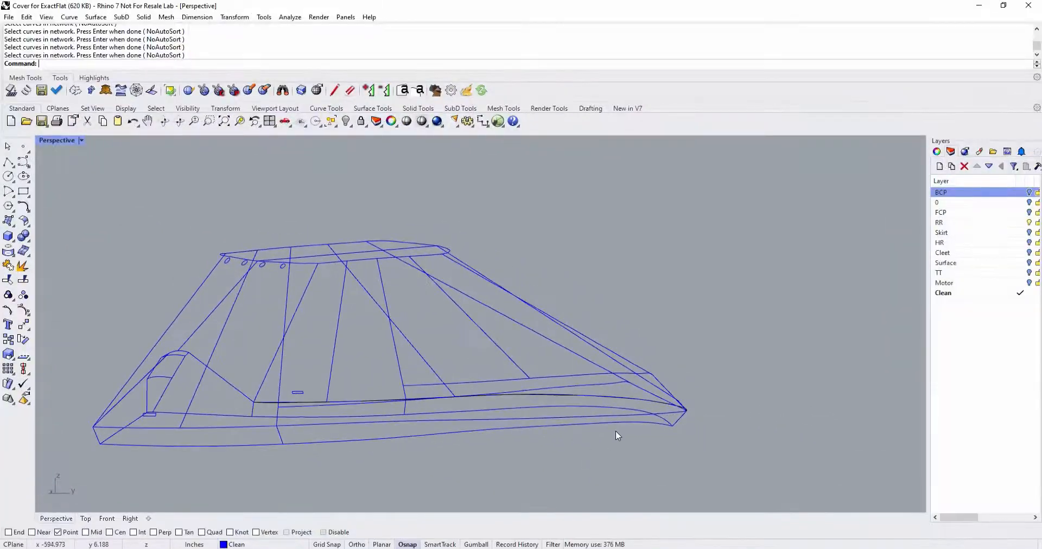
pyautogui.click(616, 424)
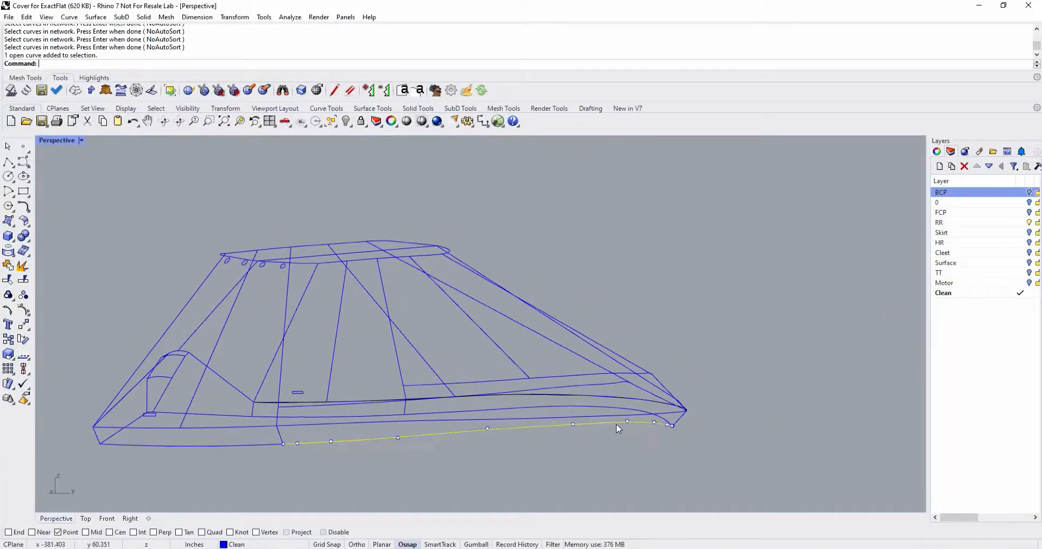
pyautogui.rightClick(608, 441)
pyautogui.click(604, 423)
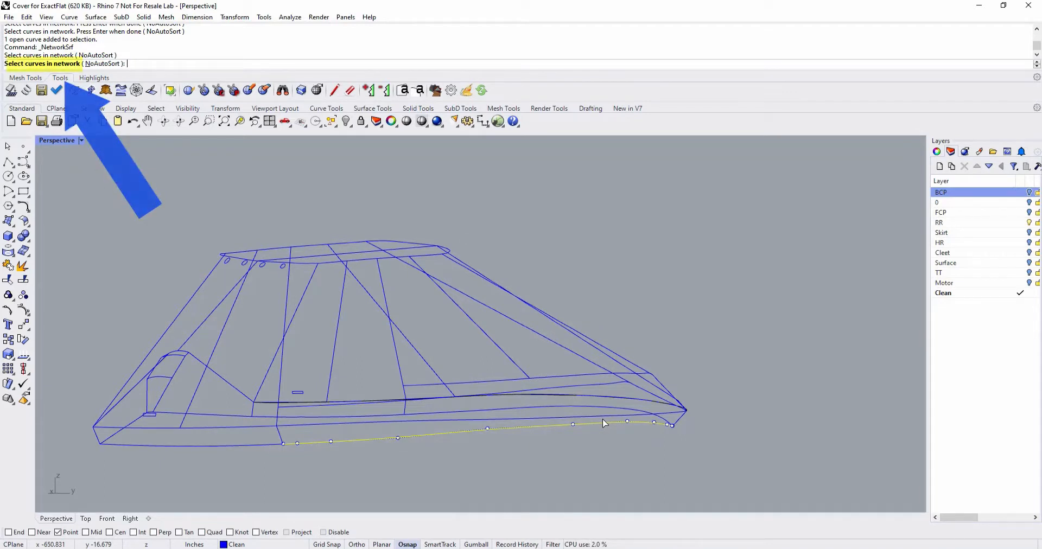
pyautogui.click(685, 421)
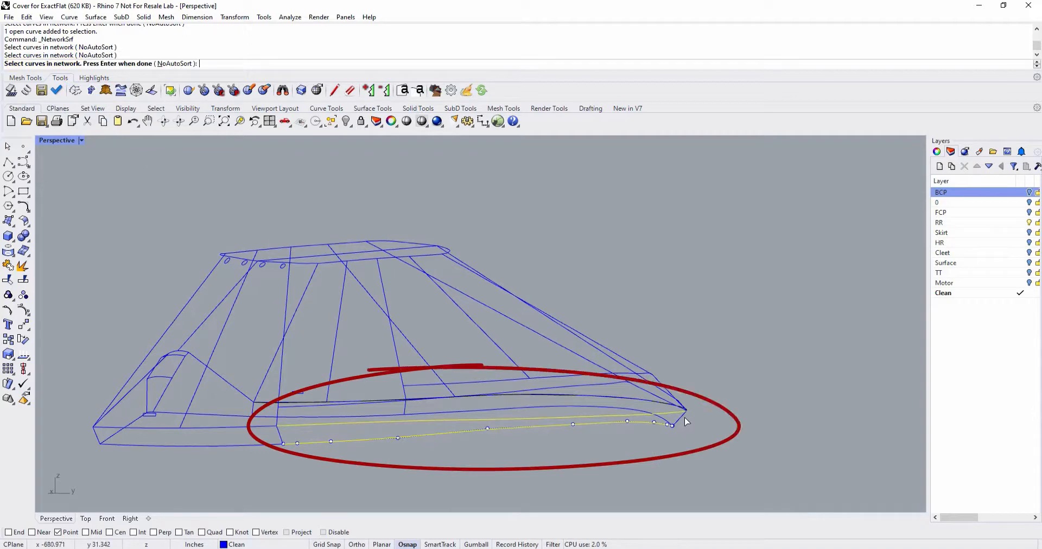
pyautogui.click(682, 417)
pyautogui.press('Return')
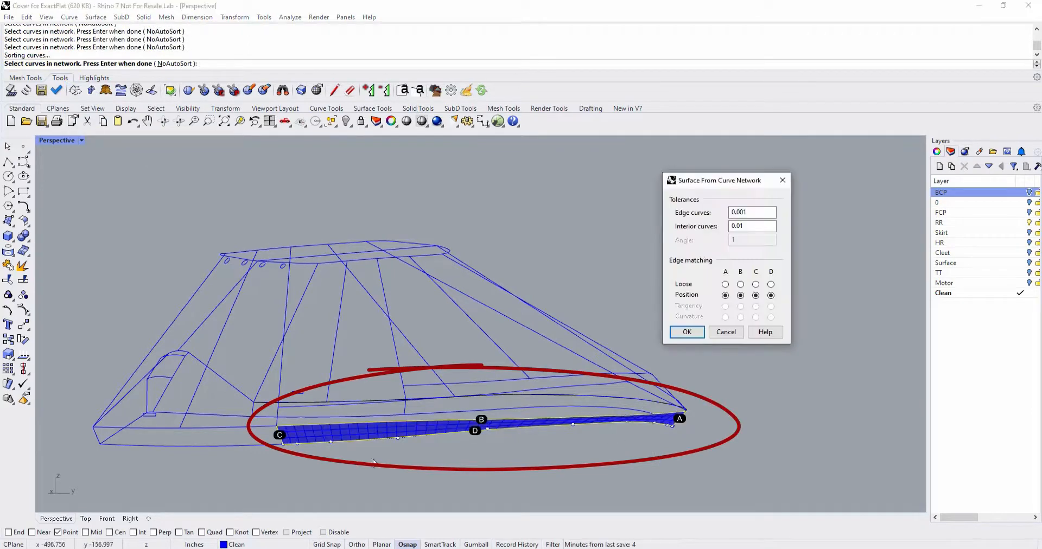
pyautogui.moveTo(411, 438)
pyautogui.mouseDown(button='right')
pyautogui.moveTo(449, 422)
pyautogui.moveTo(440, 466)
pyautogui.mouseUp(button='right')
pyautogui.click(686, 332)
# Create a network surface from the four curves bounding the rear section of the lower side band.
pyautogui.moveTo(563, 445); pyautogui.dragTo(391, 490, button='right')
pyautogui.rightClick(388, 486)
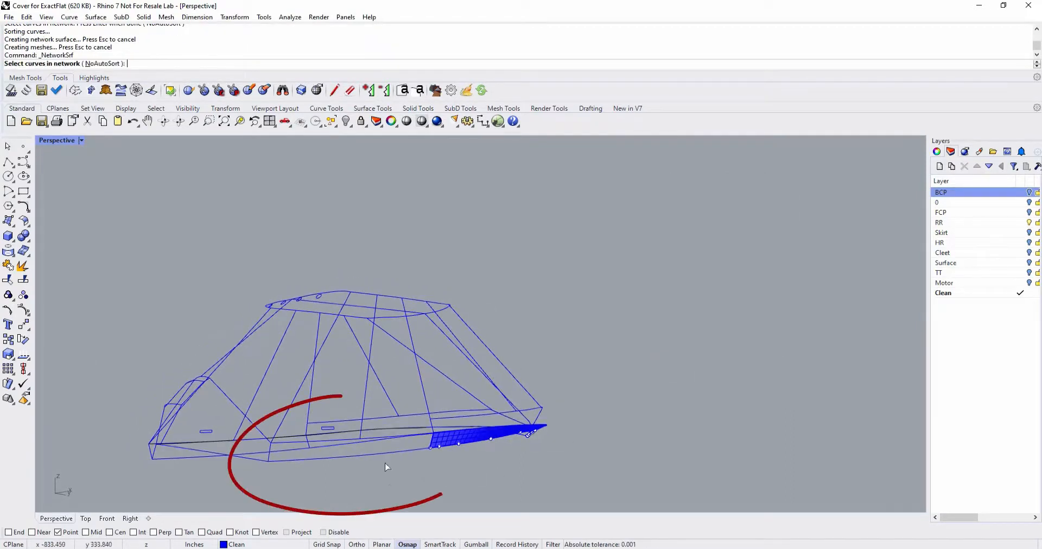
pyautogui.click(380, 454)
pyautogui.moveTo(380, 452); pyautogui.dragTo(380, 457, button='right')
pyautogui.click(367, 461)
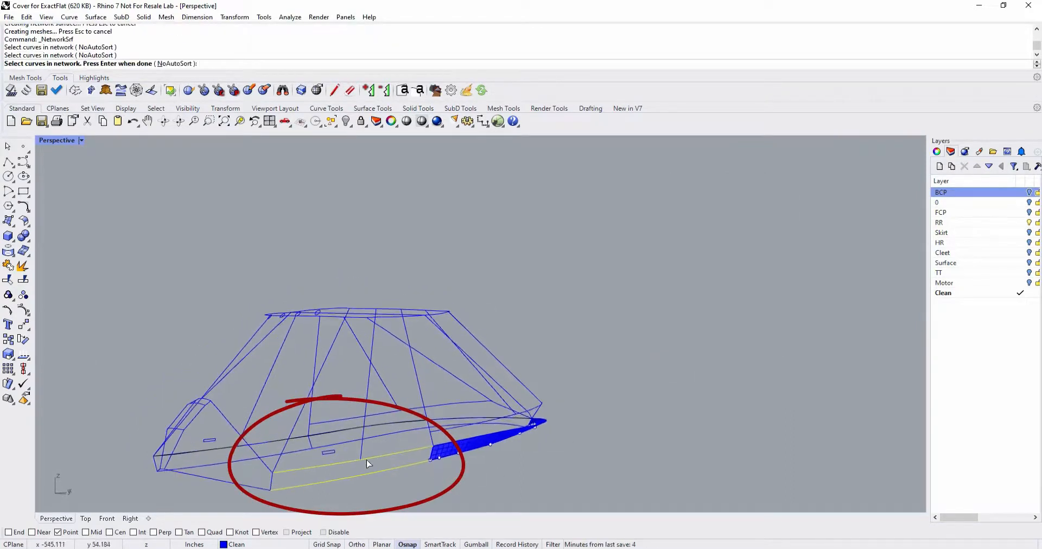
pyautogui.click(271, 484)
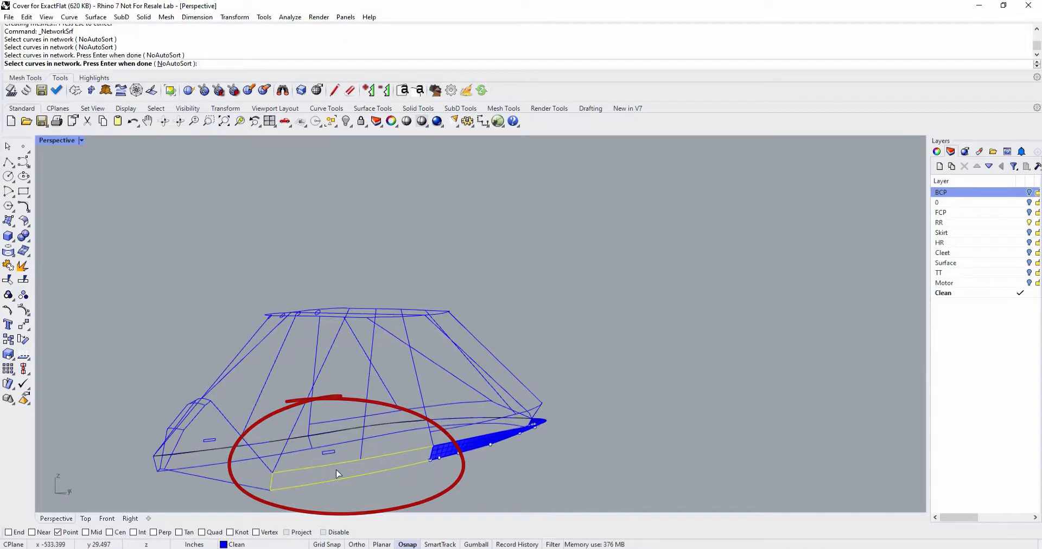
pyautogui.click(432, 456)
pyautogui.press('Return')
pyautogui.click(678, 332)
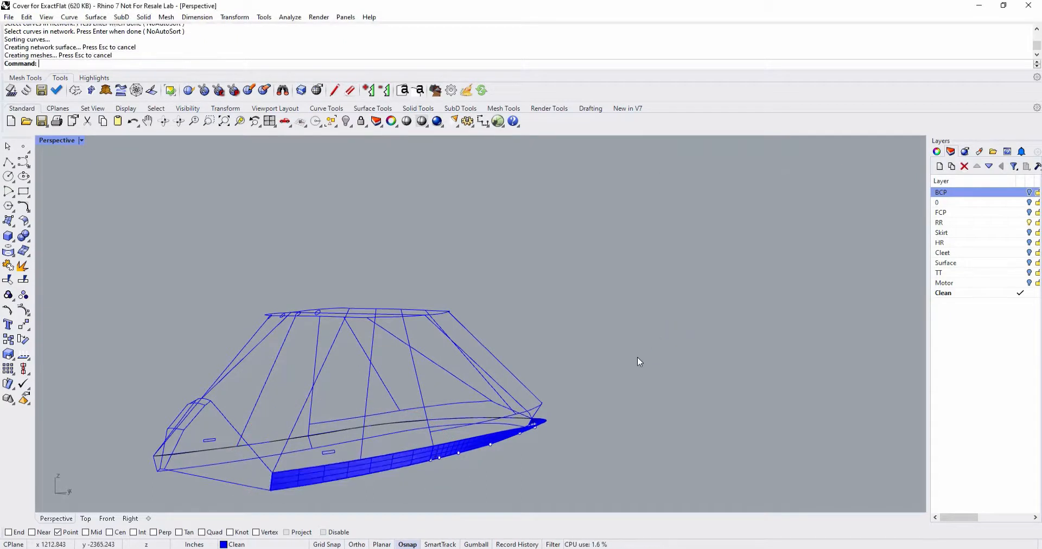
# Create a network surface for the rear side panel between the roof edge, the lower band's top curve and its two seam curves.
pyautogui.moveTo(614, 354); pyautogui.dragTo(520, 389, button='right')
pyautogui.click(343, 404)
pyautogui.rightClick(337, 374)
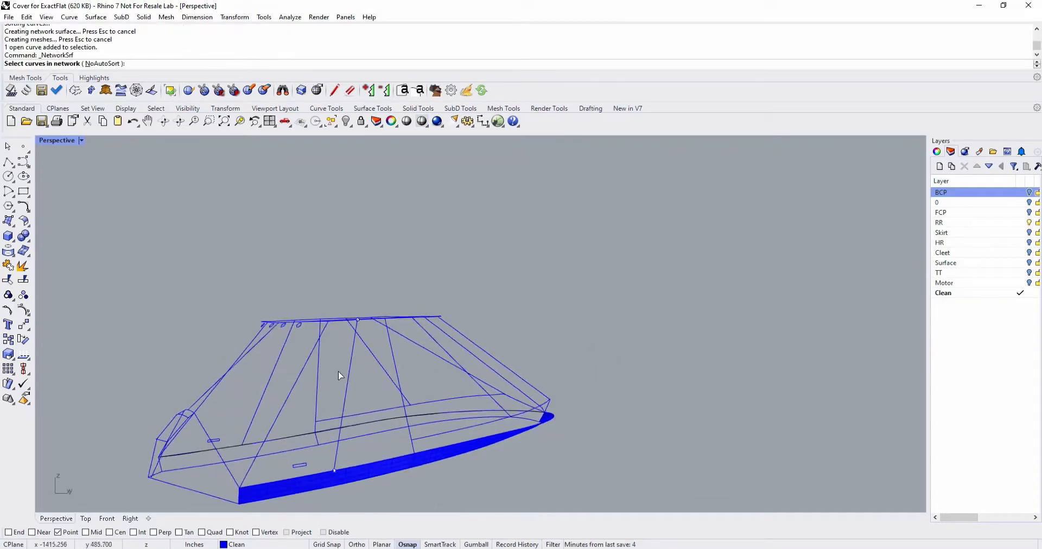
pyautogui.moveTo(339, 325); pyautogui.dragTo(336, 342, button='right')
pyautogui.click(337, 343)
pyautogui.click(330, 492)
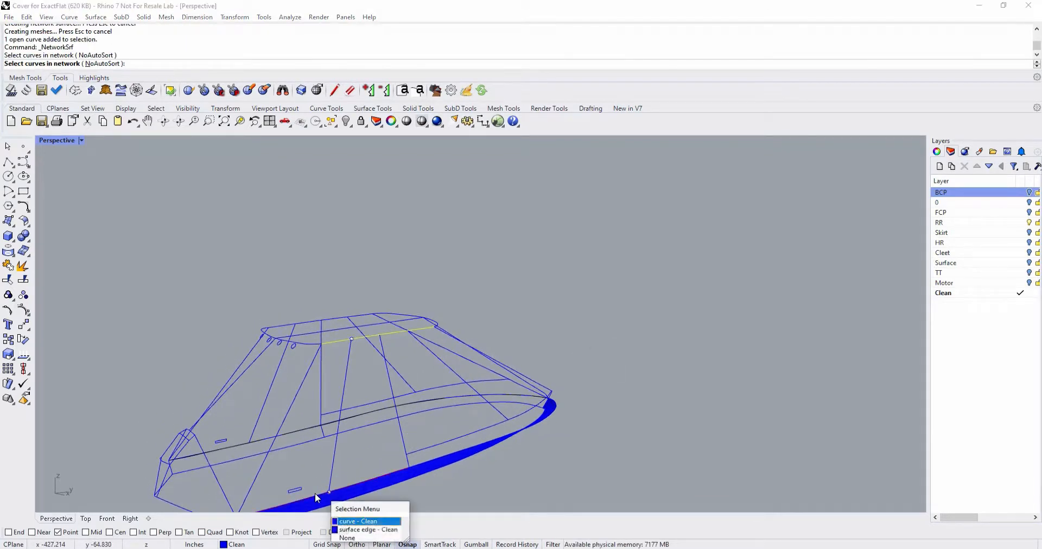
pyautogui.click(369, 523)
pyautogui.rightClick(329, 489)
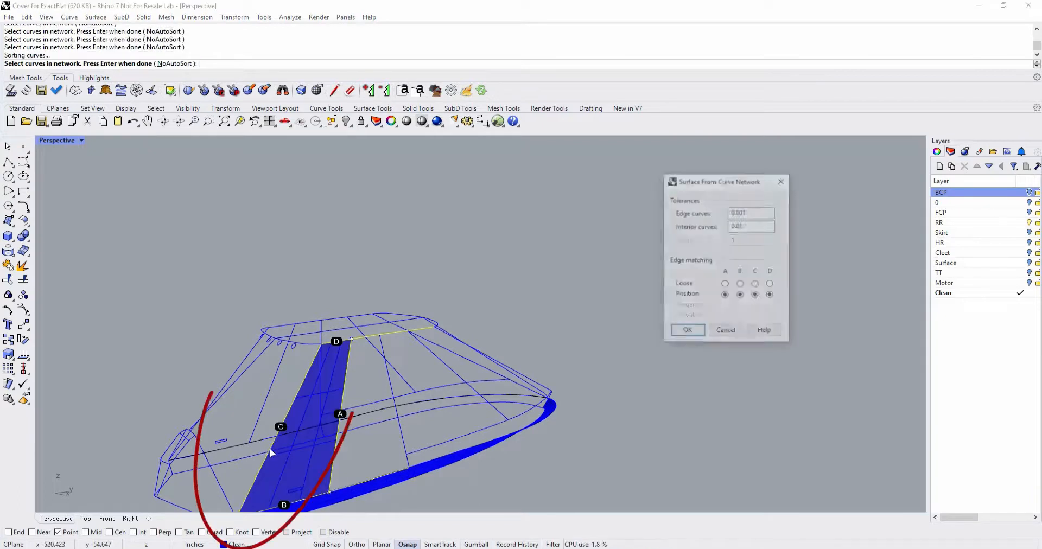
pyautogui.click(682, 332)
# Try to create a network surface for the next side panel forward from its roof edge, lower edge and seam curves.
pyautogui.moveTo(672, 413); pyautogui.dragTo(614, 400, button='right')
pyautogui.rightClick(614, 400)
pyautogui.click(335, 341)
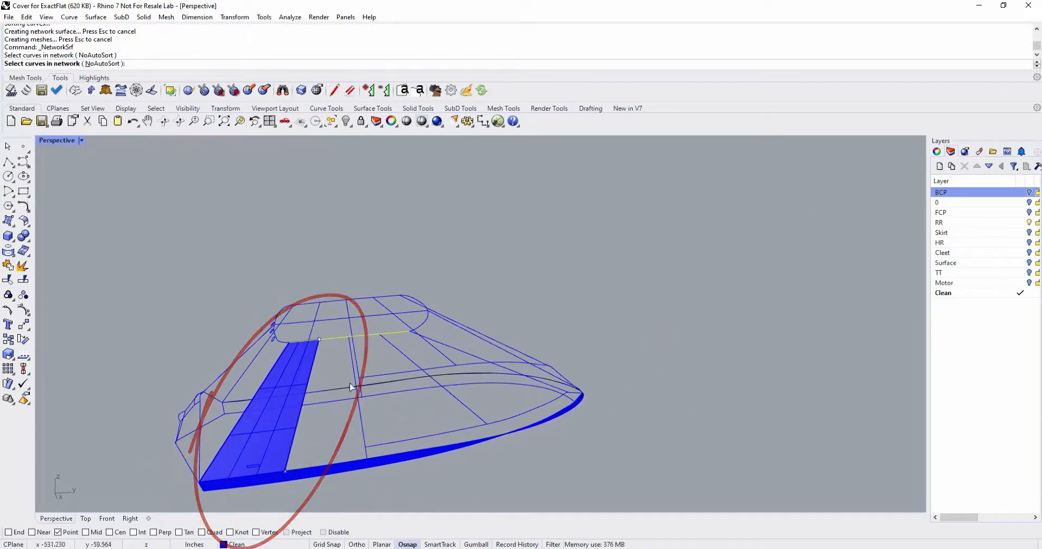
pyautogui.click(339, 465)
pyautogui.click(373, 486)
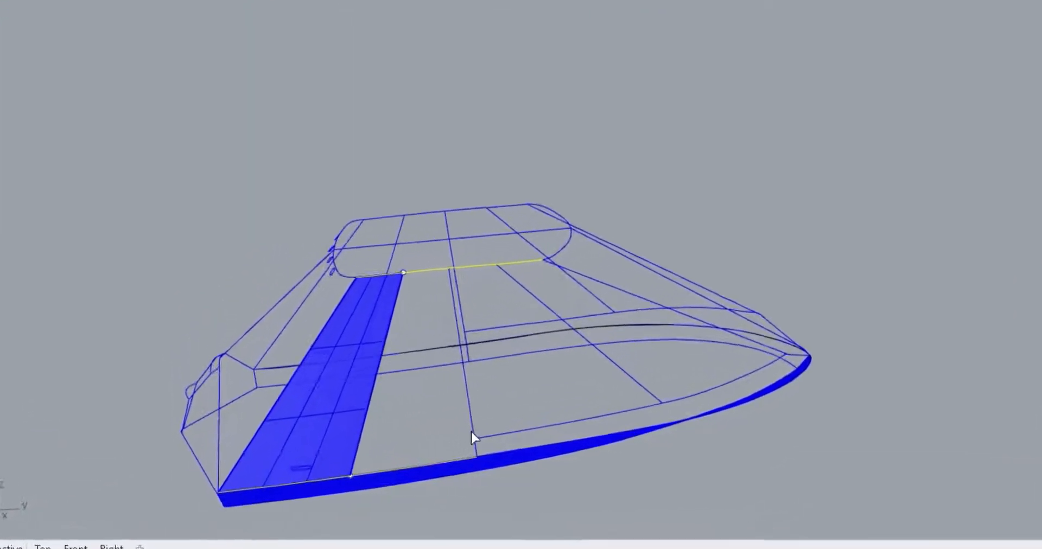
pyautogui.click(410, 442)
pyautogui.click(324, 435)
pyautogui.rightClick(412, 419)
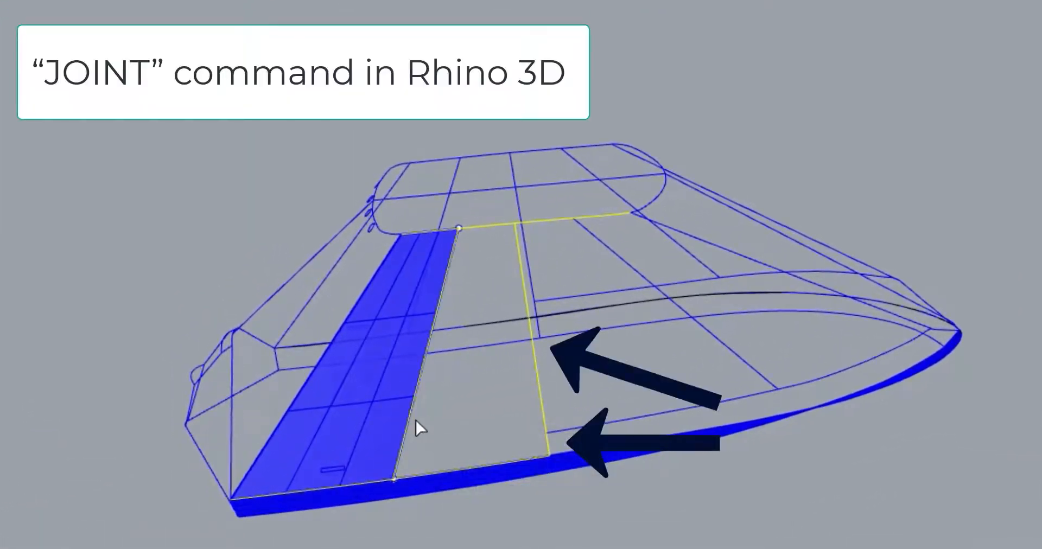
# Join the long upper segment and short lower segment of the second side panel's forward seam into one curve.
pyautogui.rightClick(489, 415)
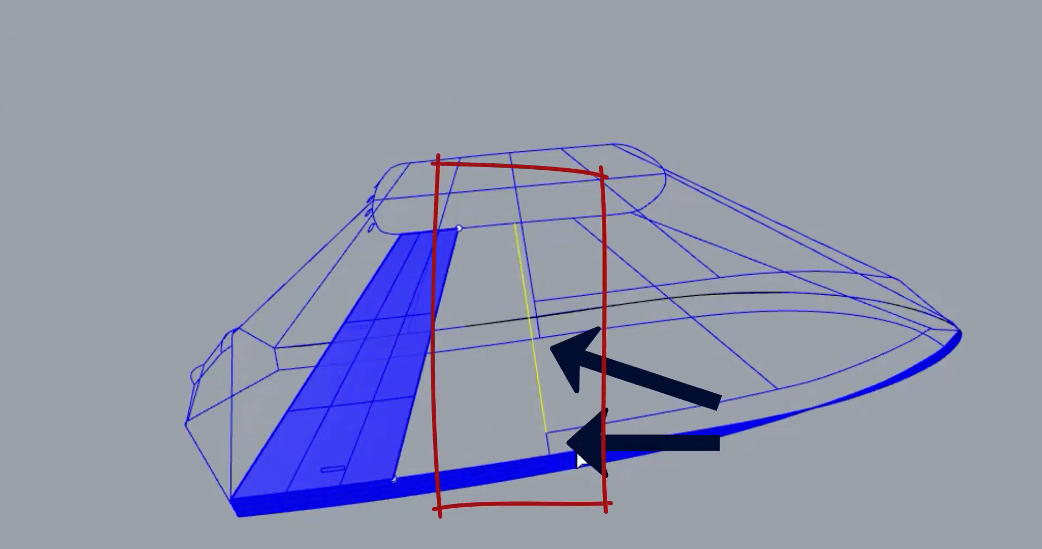
pyautogui.moveTo(558, 458)
pyautogui.mouseDown(button='right')
pyautogui.moveTo(532, 419)
pyautogui.moveTo(512, 443)
pyautogui.moveTo(504, 391)
pyautogui.mouseUp(button='right')
pyautogui.click(887, 196)
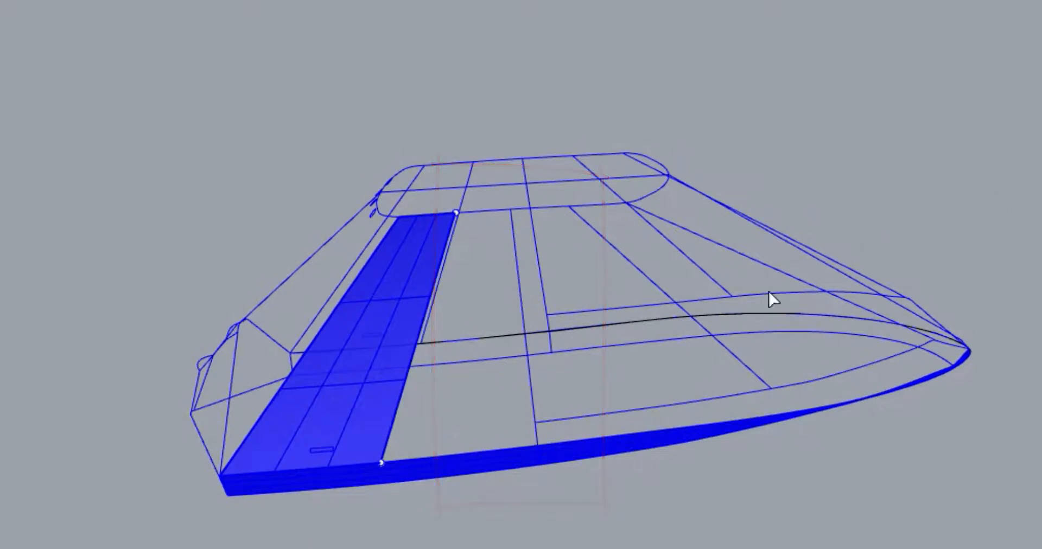
pyautogui.moveTo(540, 445); pyautogui.dragTo(727, 460, button='right')
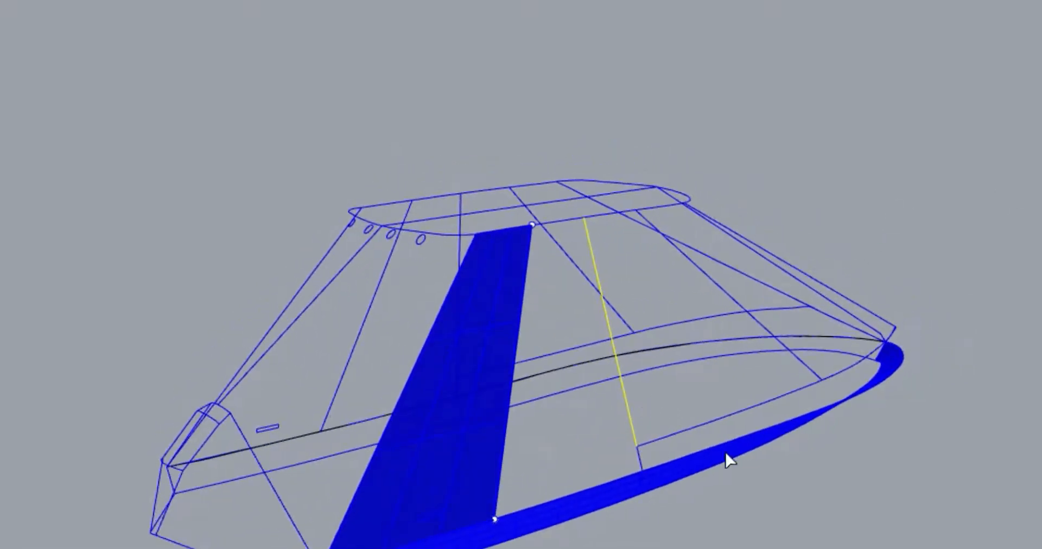
pyautogui.click(658, 467)
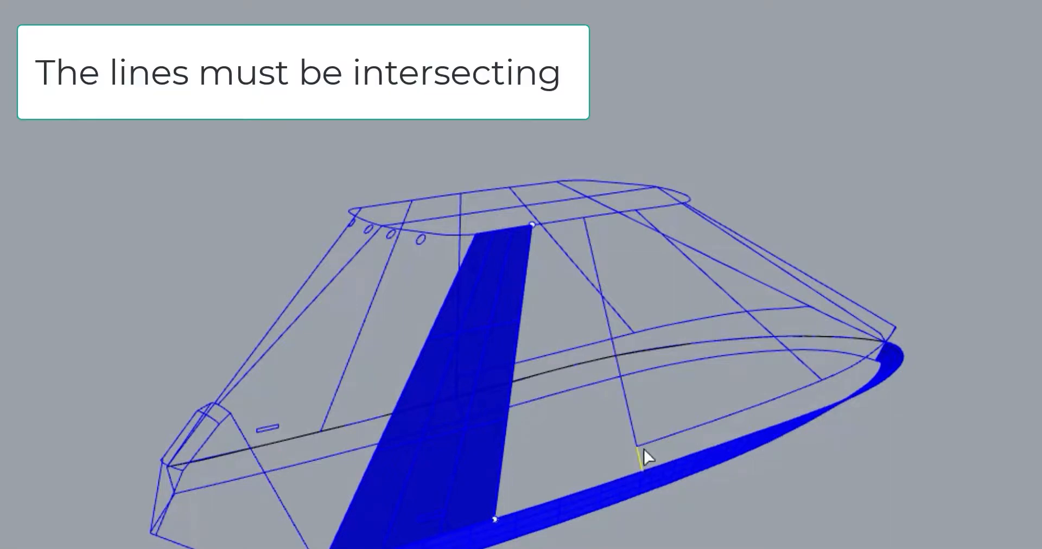
pyautogui.press('Escape')
pyautogui.doubleClick(627, 419)
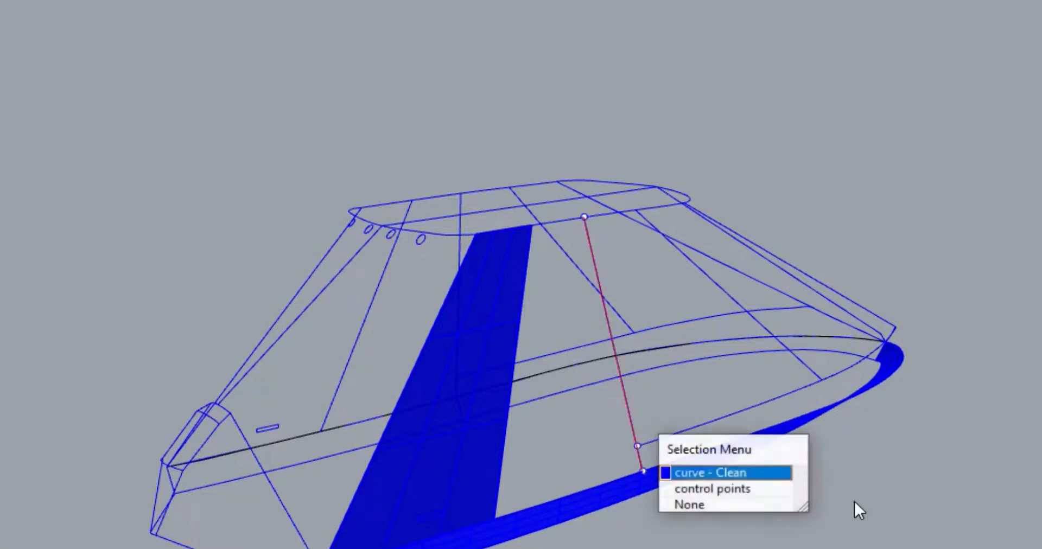
pyautogui.click(856, 500)
# Create a network surface for the second side panel from its roof edge, lower edge, rear seam and joined forward seam.
pyautogui.moveTo(888, 480); pyautogui.dragTo(845, 482, button='right')
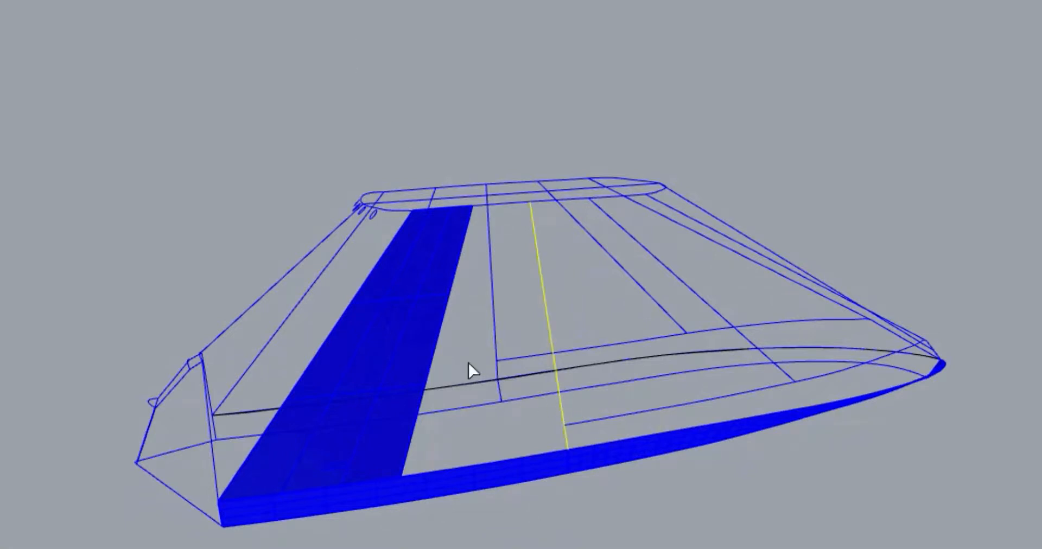
pyautogui.click(436, 365)
pyautogui.click(533, 415)
pyautogui.click(529, 454)
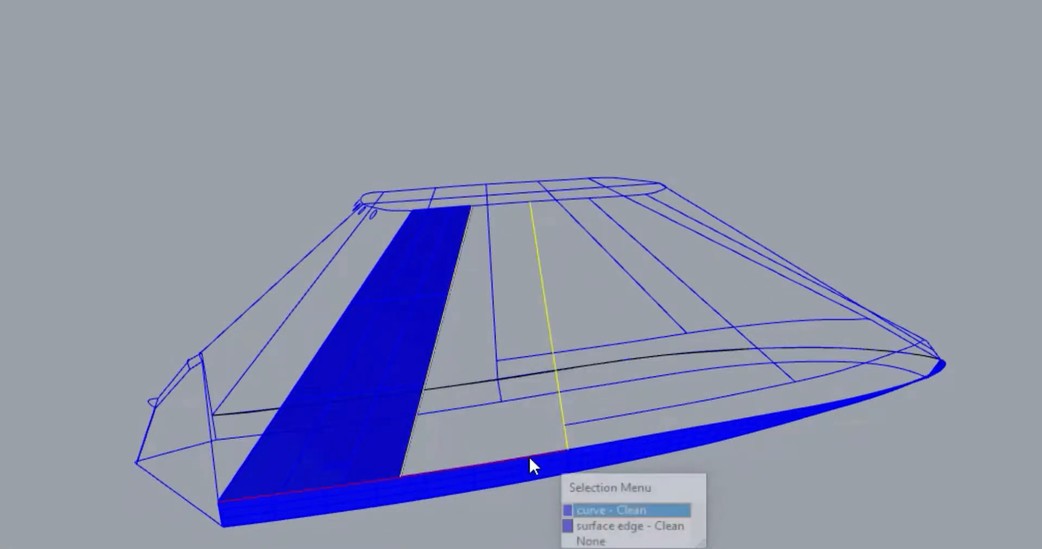
pyautogui.click(581, 507)
pyautogui.click(486, 210)
pyautogui.moveTo(511, 212); pyautogui.dragTo(502, 256, button='right')
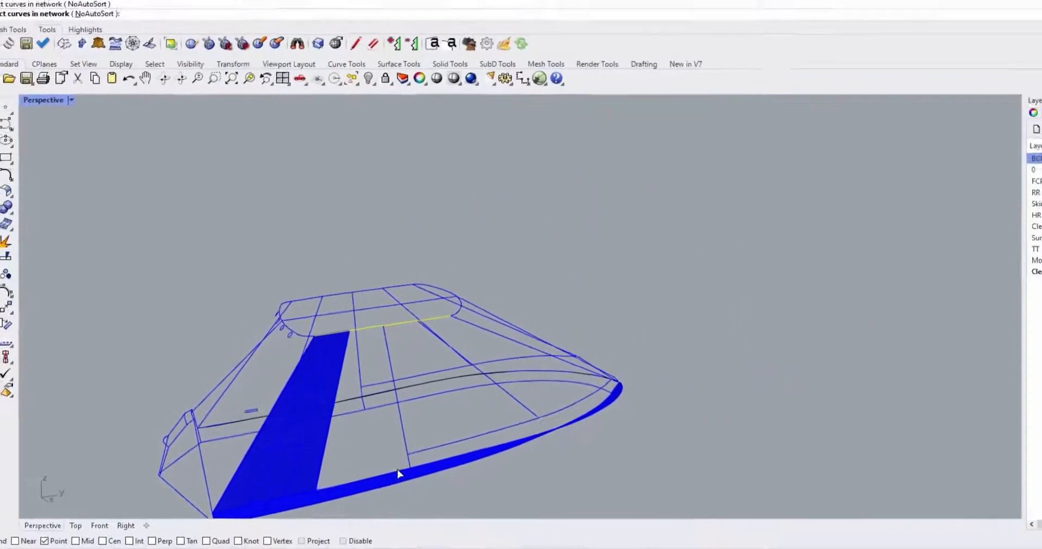
pyautogui.click(399, 471)
pyautogui.click(431, 501)
pyautogui.click(406, 441)
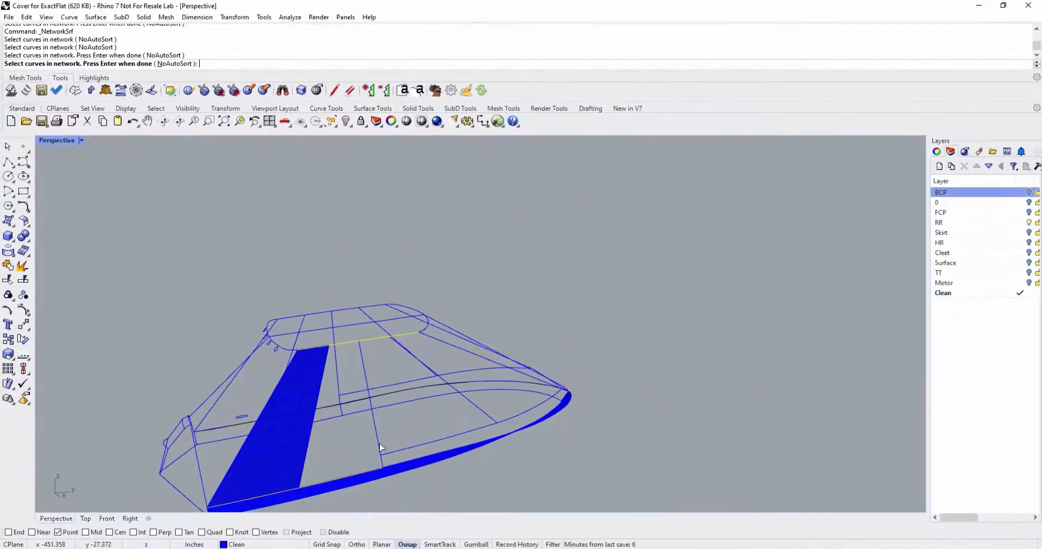
pyautogui.press('Return')
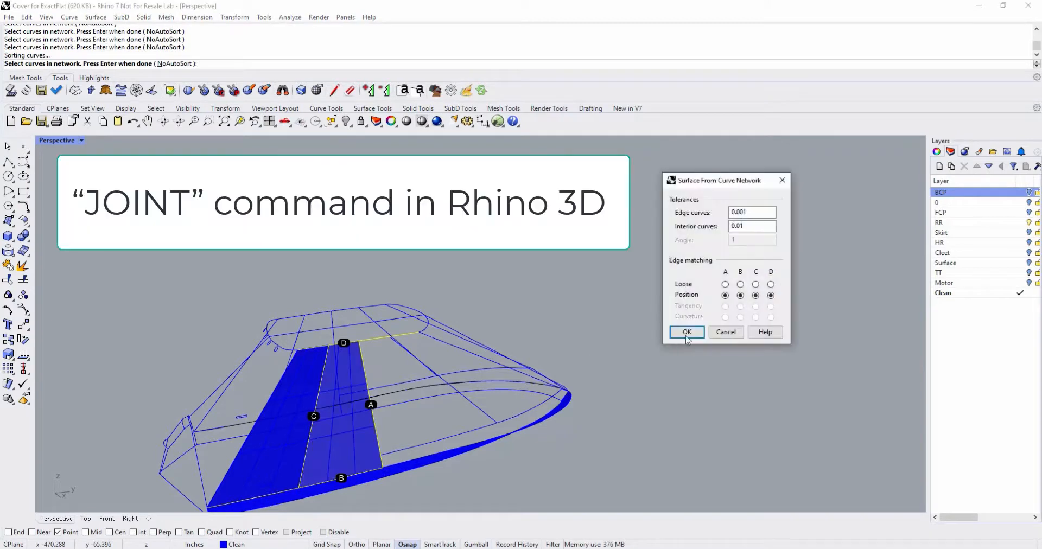
pyautogui.click(686, 337)
# Create a network surface for the third side panel from its roof edge, lower edge and two seam curves.
pyautogui.moveTo(667, 375); pyautogui.dragTo(551, 438, button='right')
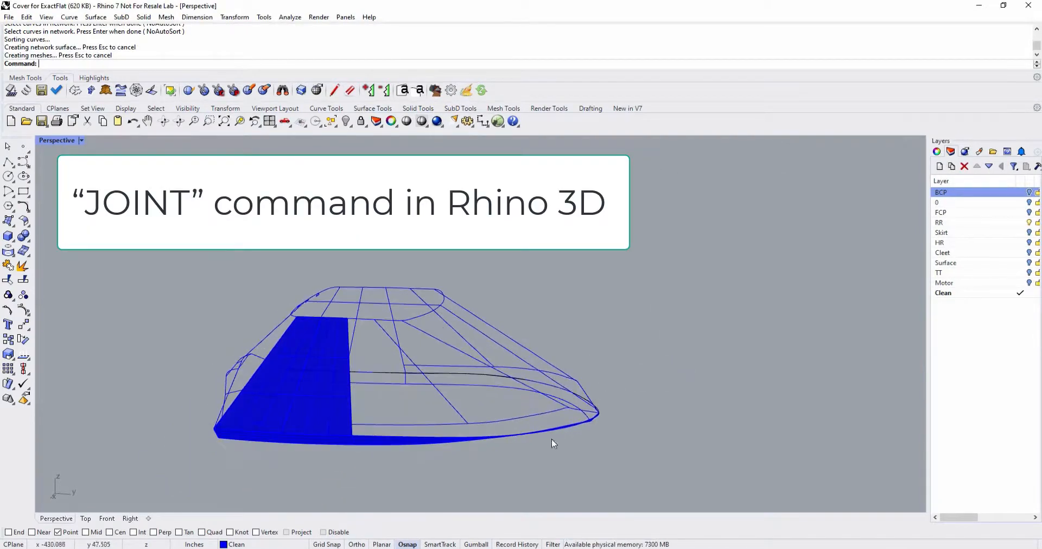
pyautogui.rightClick(492, 403)
pyautogui.click(384, 321)
pyautogui.click(417, 425)
pyautogui.click(438, 389)
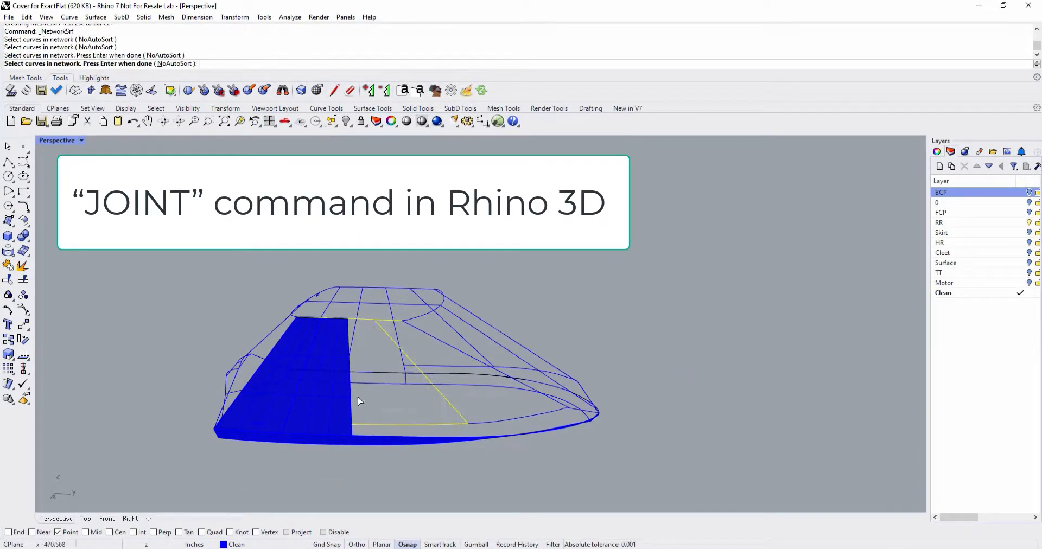
pyautogui.press('Return')
pyautogui.click(684, 330)
# Create a network surface for the forward corner panel between the third side panel and the next seam towards the bow.
pyautogui.moveTo(624, 352); pyautogui.dragTo(538, 415, button='right')
pyautogui.rightClick(658, 328)
pyautogui.click(411, 301)
pyautogui.click(513, 428)
pyautogui.click(512, 406)
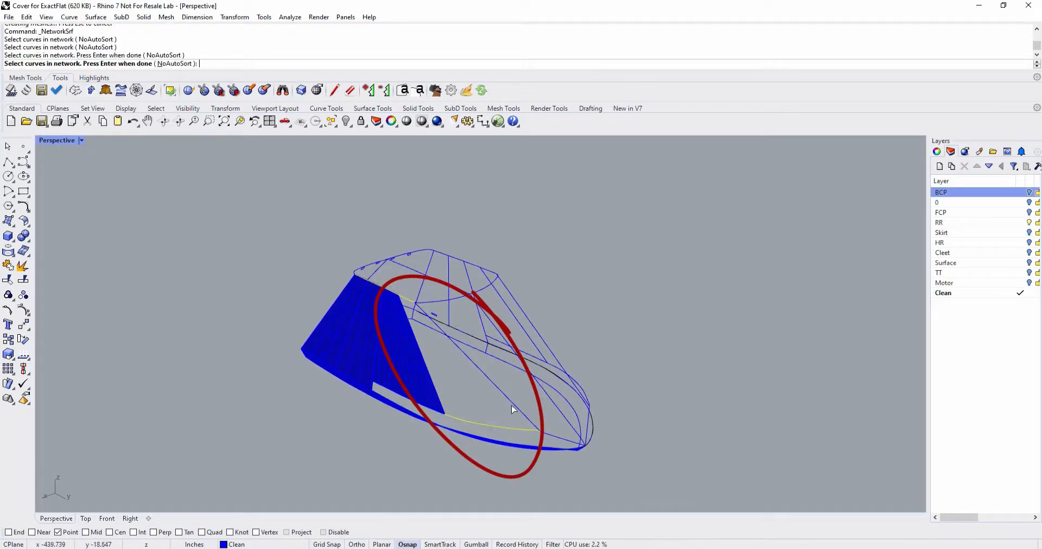
pyautogui.click(442, 407)
pyautogui.rightClick(442, 407)
pyautogui.rightClick(443, 407)
pyautogui.click(697, 332)
# Create a network surface for the front half panel from the roof's front edge, centre line, corner seam and lower edge.
pyautogui.moveTo(701, 347); pyautogui.dragTo(649, 400, button='right')
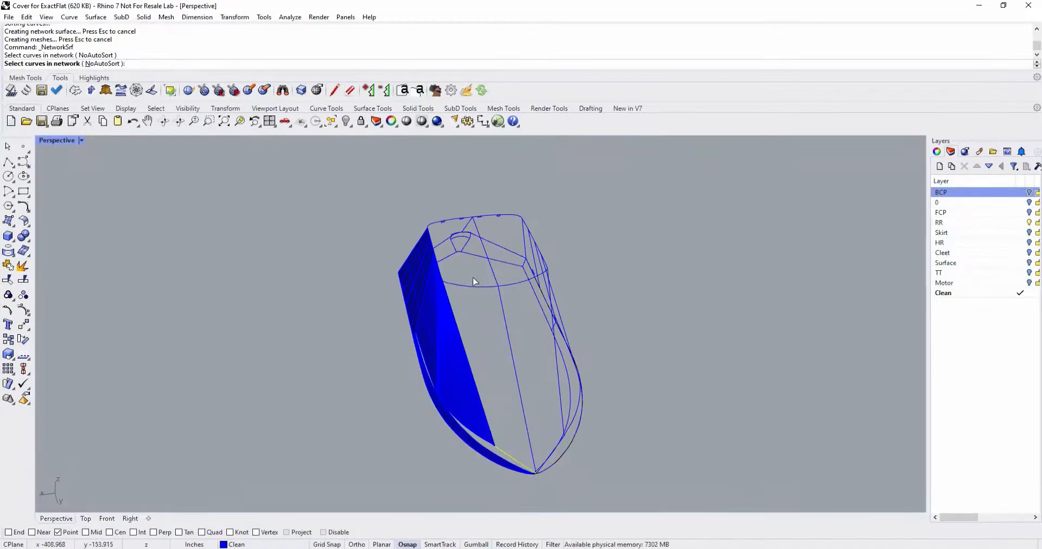
pyautogui.click(478, 286)
pyautogui.click(503, 306)
pyautogui.click(465, 348)
pyautogui.rightClick(466, 348)
pyautogui.moveTo(475, 351); pyautogui.dragTo(517, 327, button='right')
pyautogui.rightClick(517, 327)
pyautogui.click(682, 329)
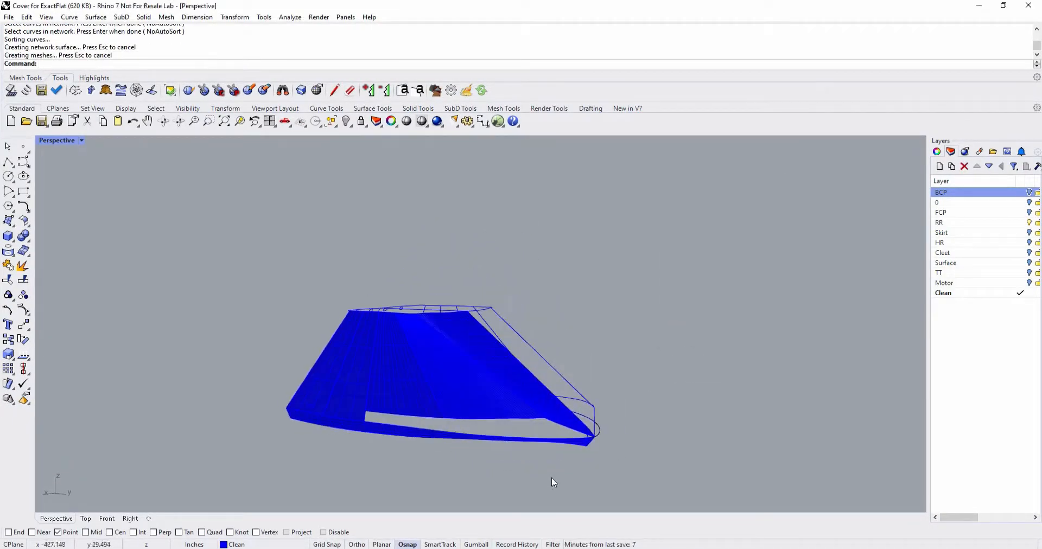
pyautogui.click(570, 434)
pyautogui.click(602, 457)
pyautogui.rightClick(496, 429)
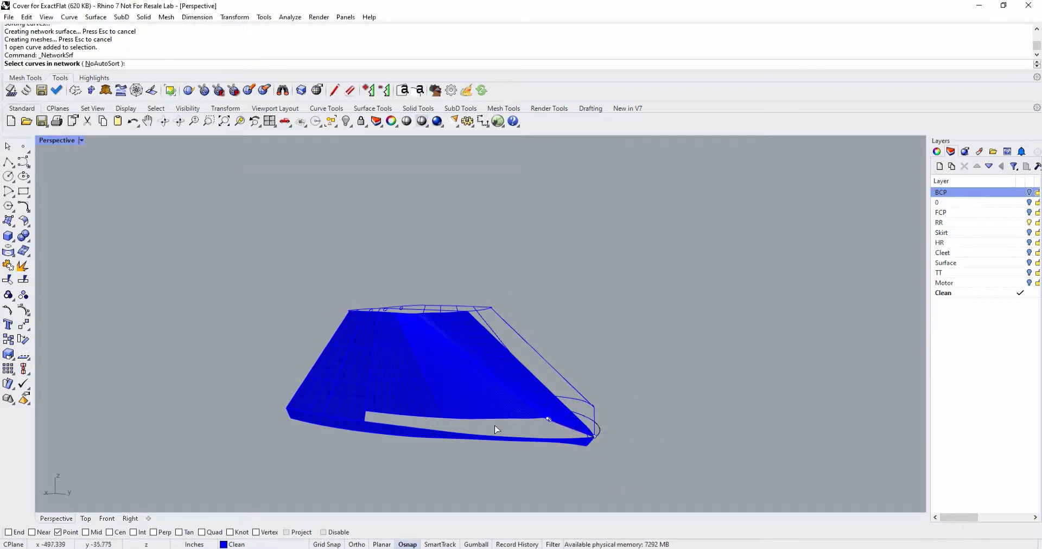
pyautogui.click(424, 420)
pyautogui.press('Escape')
pyautogui.press('Escape')
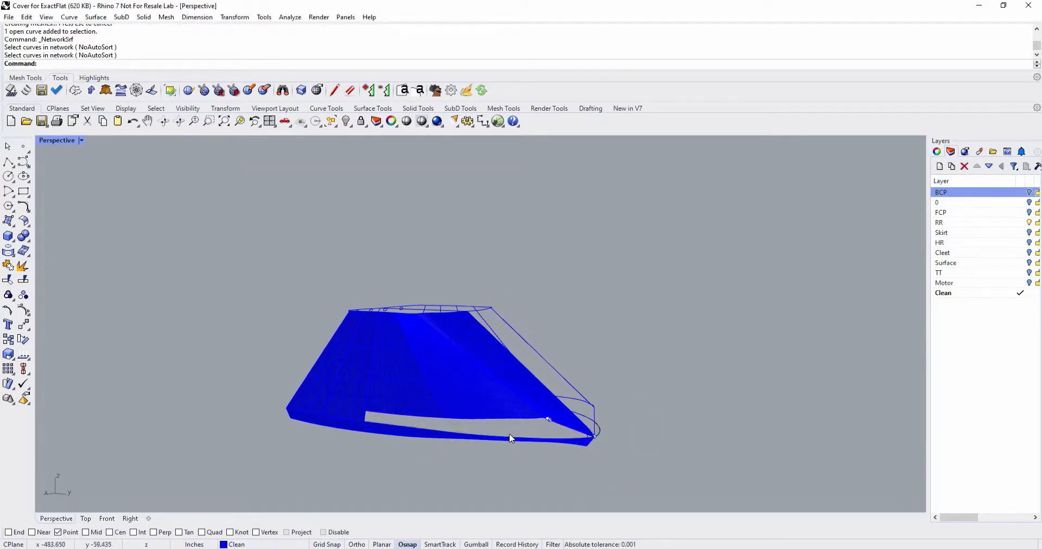
# Join the two curves along the upper edge of the open gap in the lower side band into one curve.
pyautogui.moveTo(512, 436)
pyautogui.mouseDown(button='right')
pyautogui.moveTo(502, 410)
pyautogui.moveTo(531, 429)
pyautogui.mouseUp(button='right')
pyautogui.click(10, 267)
pyautogui.scroll(-8, 426, 395)
pyautogui.scroll(13, 426, 394)
pyautogui.click(533, 424)
pyautogui.click(562, 455)
pyautogui.click(425, 425)
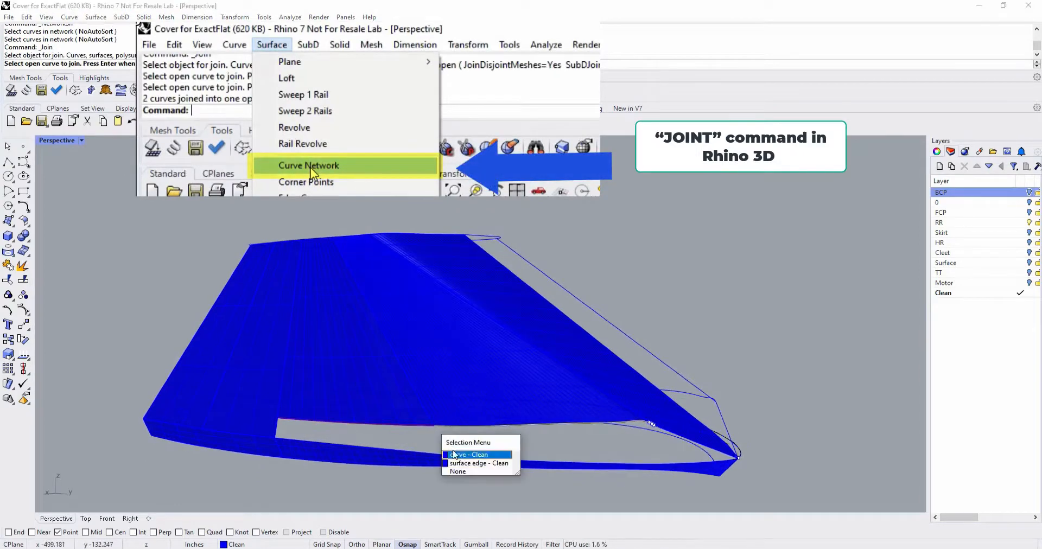
pyautogui.click(461, 454)
pyautogui.press('Return')
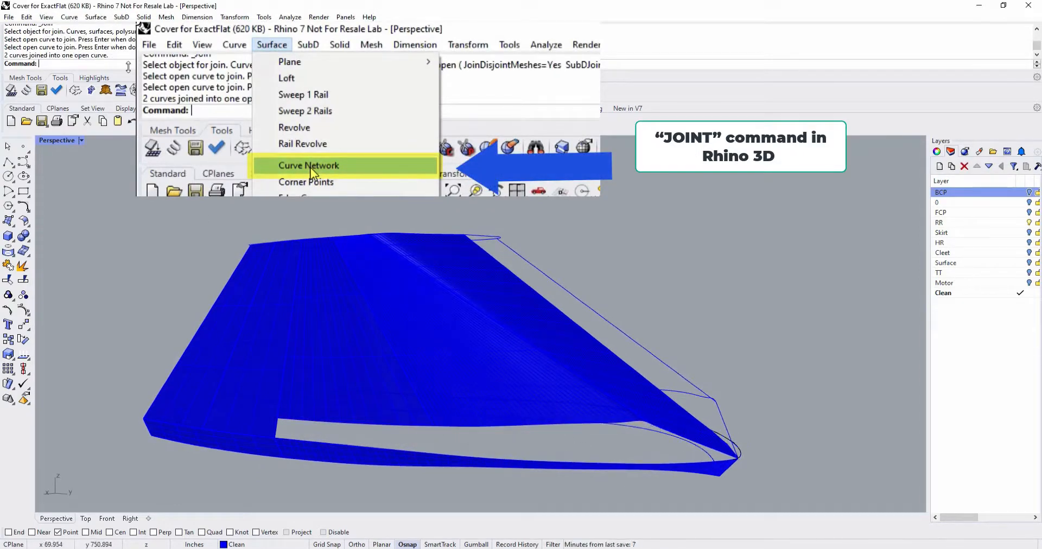
# Fill the open gap in the lower side band with a network surface from its upper, lower, front and rear curves.
pyautogui.click(96, 17)
pyautogui.click(116, 102)
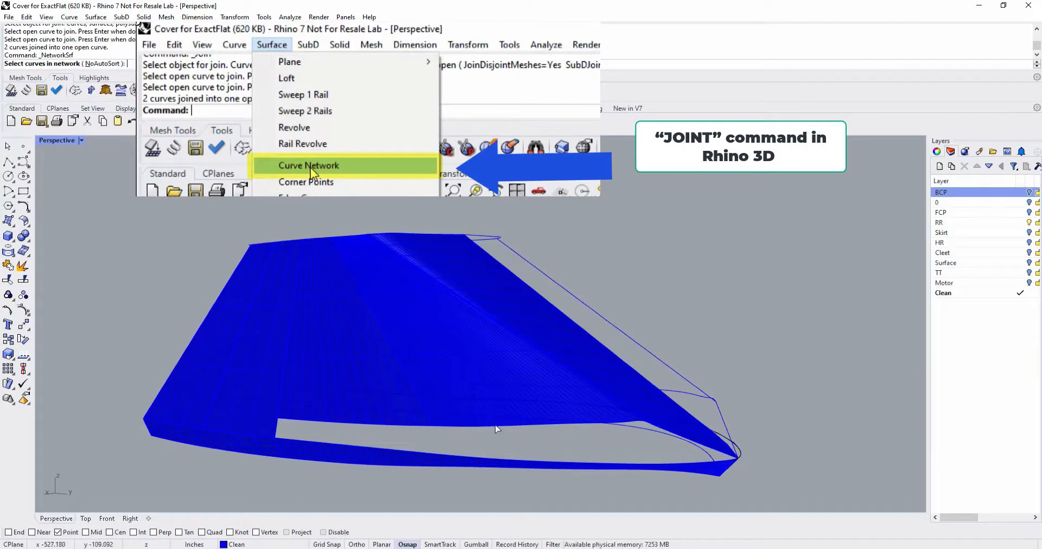
pyautogui.click(498, 428)
pyautogui.click(537, 456)
pyautogui.click(541, 463)
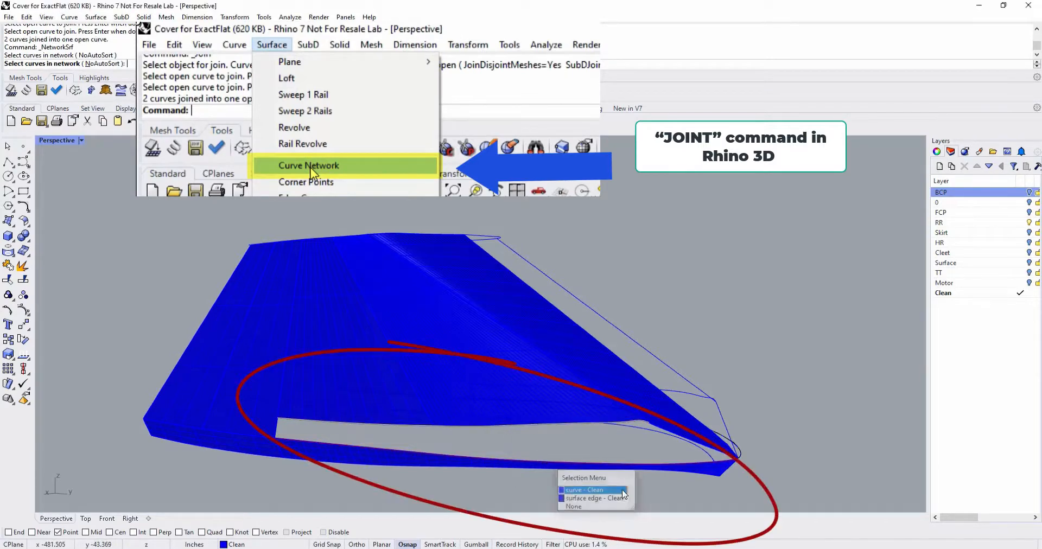
pyautogui.click(623, 490)
pyautogui.moveTo(666, 444); pyautogui.dragTo(650, 447, button='right')
pyautogui.click(651, 446)
pyautogui.click(689, 479)
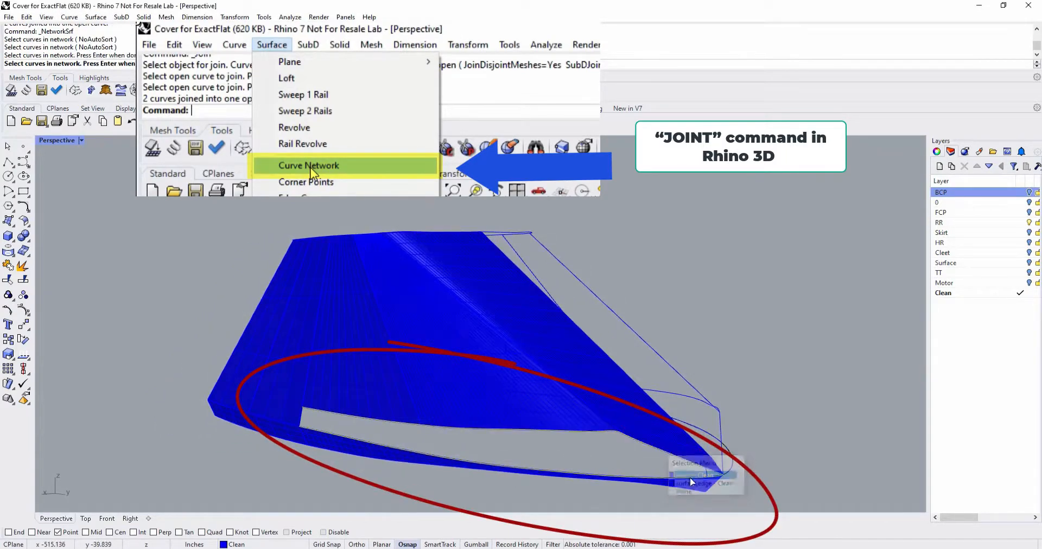
pyautogui.click(301, 423)
pyautogui.rightClick(353, 421)
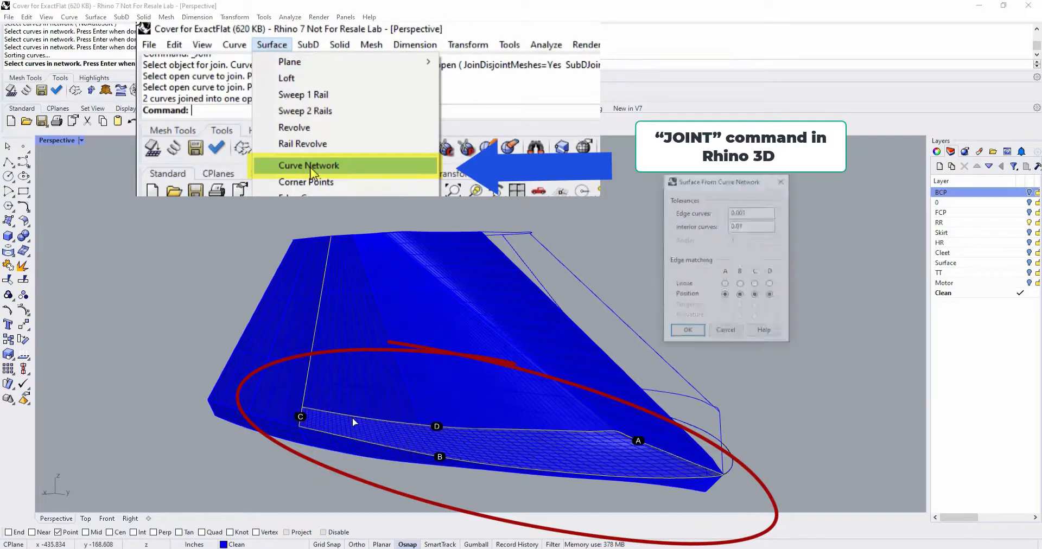
pyautogui.moveTo(701, 400); pyautogui.dragTo(643, 399, button='right')
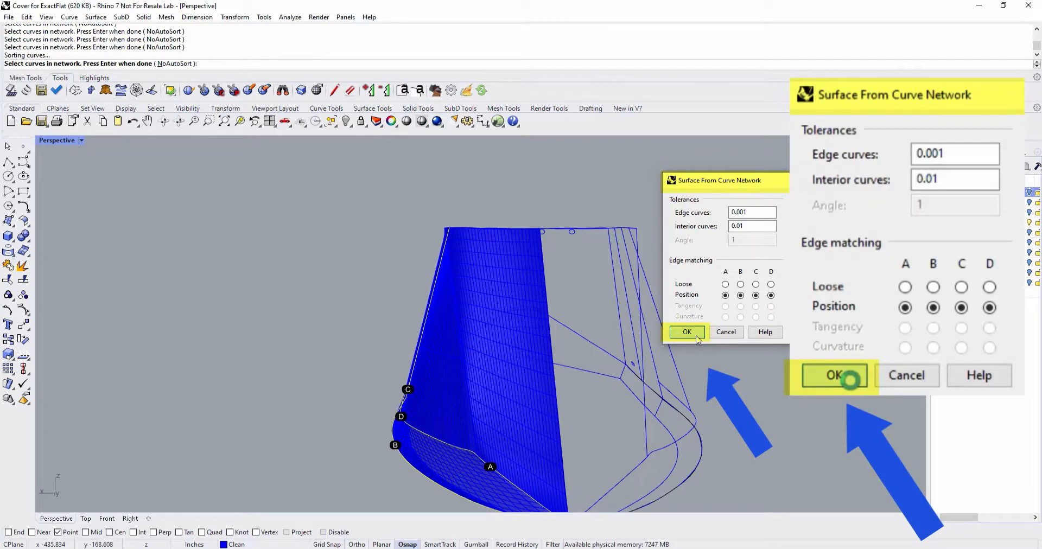
pyautogui.click(697, 338)
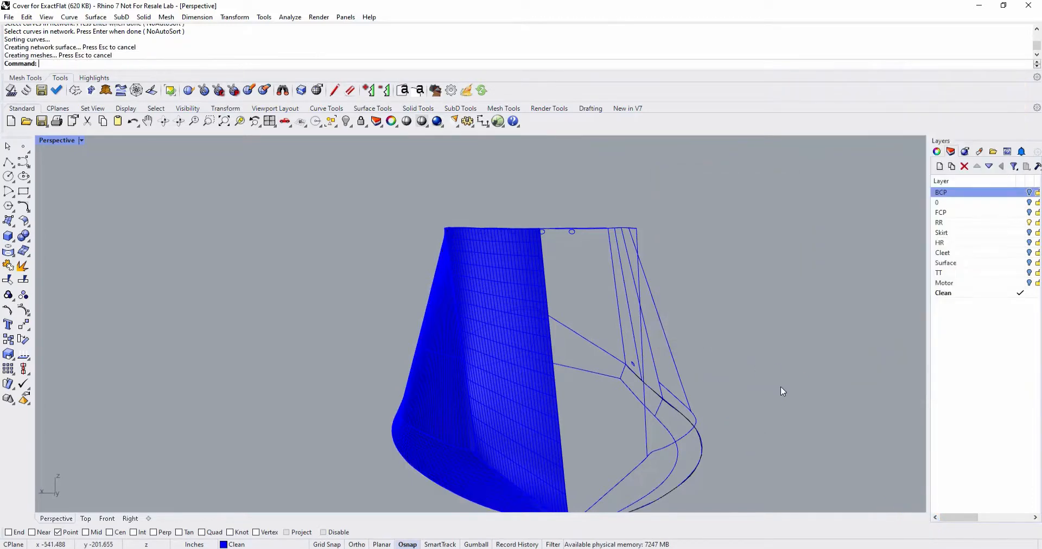
pyautogui.moveTo(745, 373); pyautogui.dragTo(863, 324, button='right')
pyautogui.rightClick(666, 392)
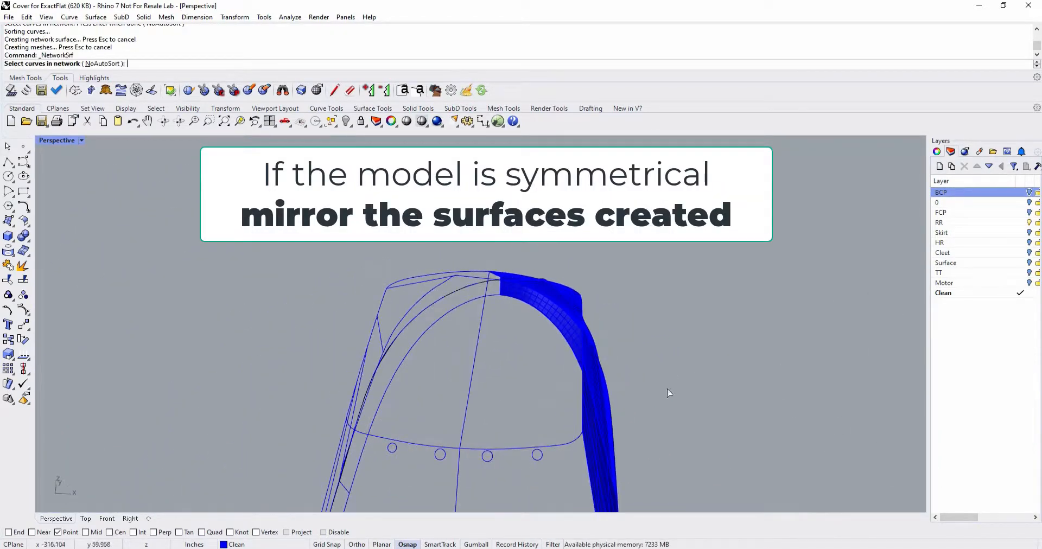
pyautogui.click(534, 447)
pyautogui.press('Escape')
# Try to create a network surface for the roof half from its bounding curves using automatic curve sorting.
pyautogui.rightClick(512, 352)
pyautogui.moveTo(513, 418); pyautogui.dragTo(523, 379, button='right')
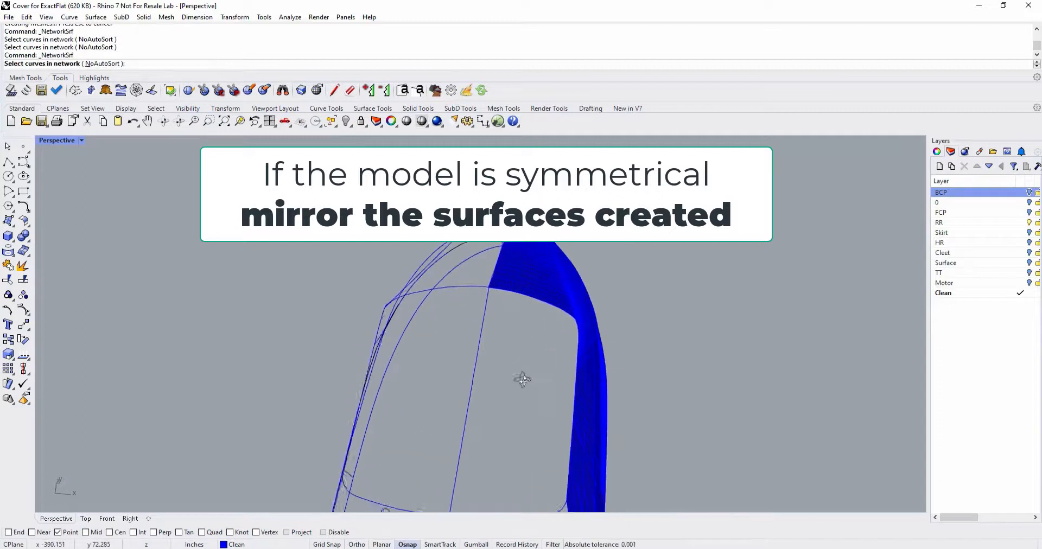
pyautogui.click(540, 304)
pyautogui.click(570, 329)
pyautogui.scroll(2, 518, 417)
pyautogui.click(513, 481)
pyautogui.press('Return')
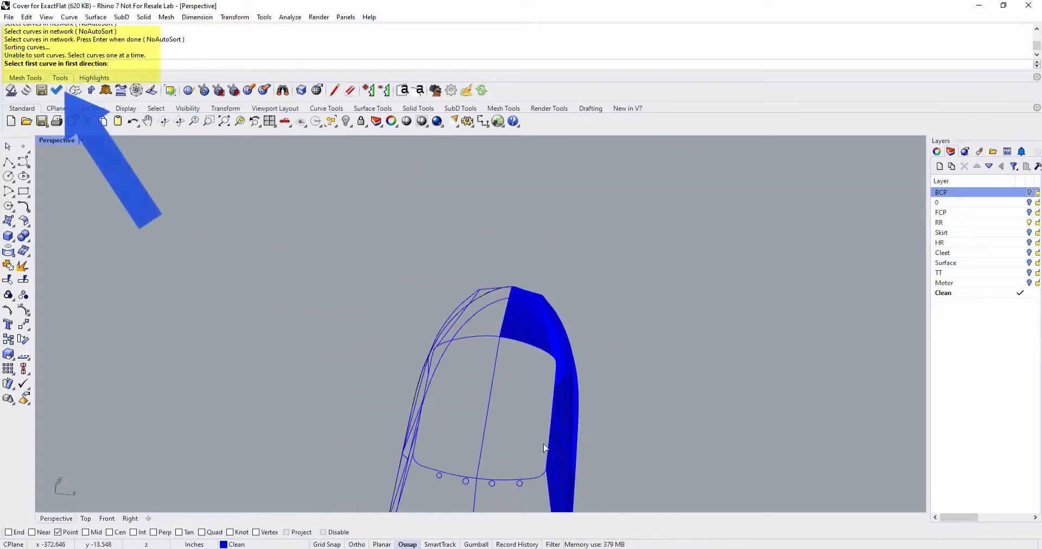
# Try to define the roof half's network surface by picking side and centre-line curves one at a time for each direction.
pyautogui.click(547, 448)
pyautogui.click(564, 473)
pyautogui.click(484, 436)
pyautogui.press('Return')
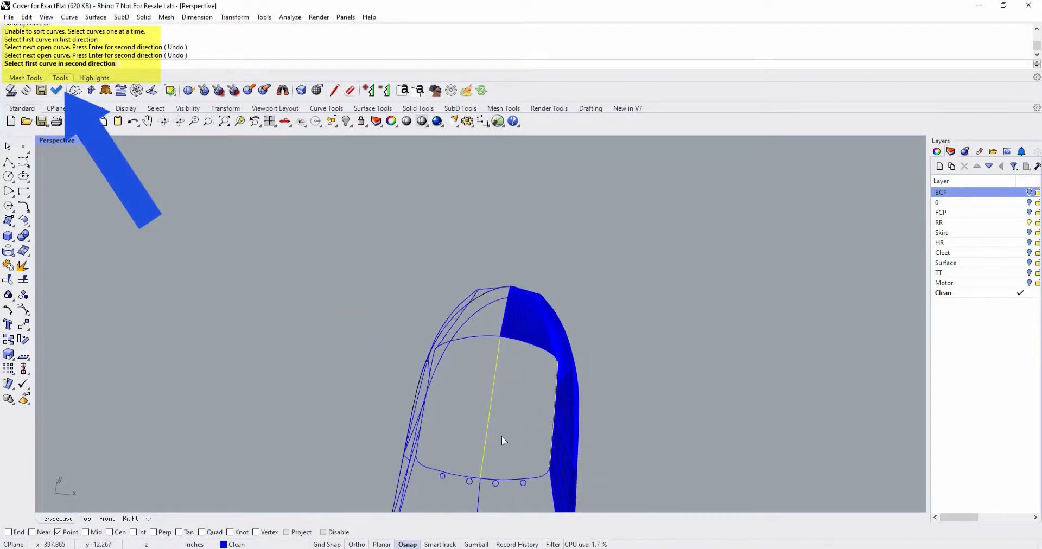
pyautogui.click(556, 402)
pyautogui.moveTo(552, 416); pyautogui.dragTo(502, 410, button='right')
pyautogui.scroll(4, 502, 410)
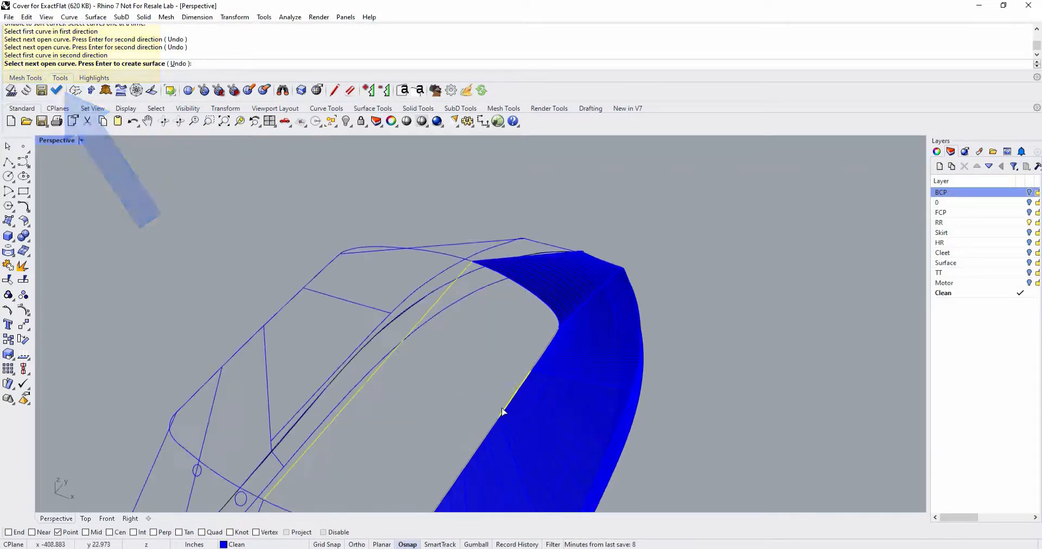
pyautogui.press('Return')
pyautogui.click(8, 280)
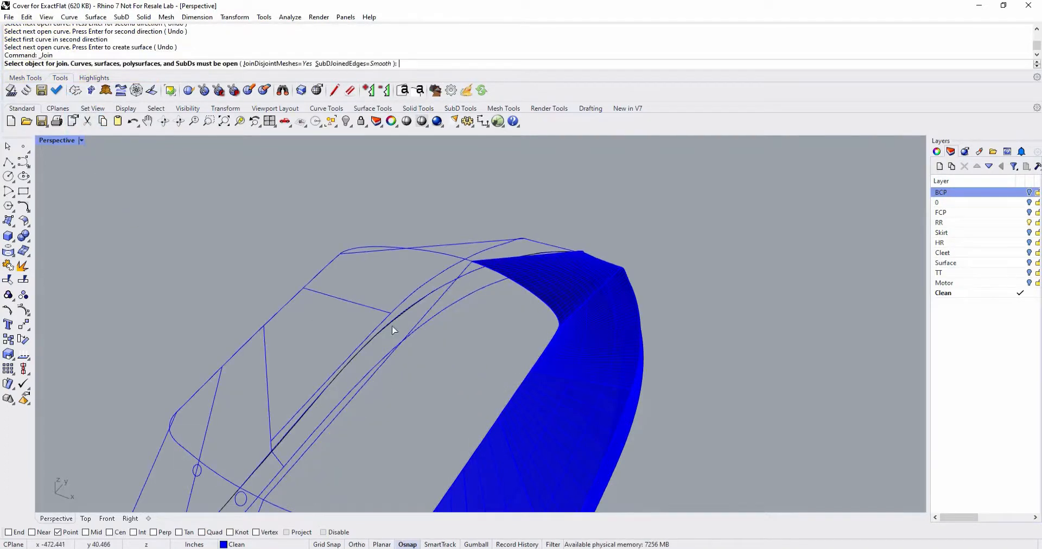
pyautogui.click(548, 345)
pyautogui.click(584, 373)
pyautogui.scroll(-4, 511, 380)
pyautogui.press('Escape')
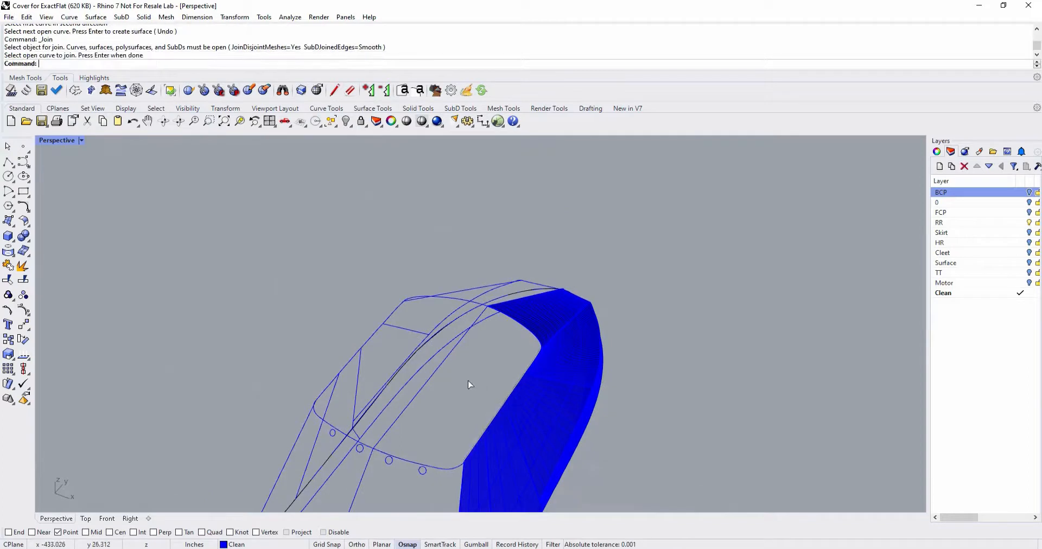
# Create a network surface for the roof half from its front edge, centre line, rear edge and outer side curve.
pyautogui.click(96, 16)
pyautogui.click(111, 100)
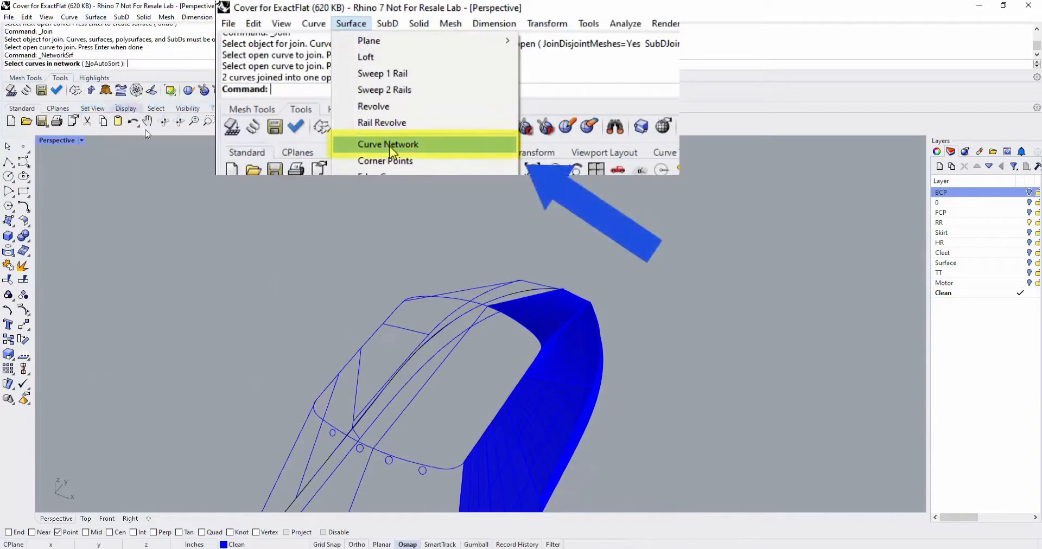
pyautogui.click(470, 458)
pyautogui.click(507, 477)
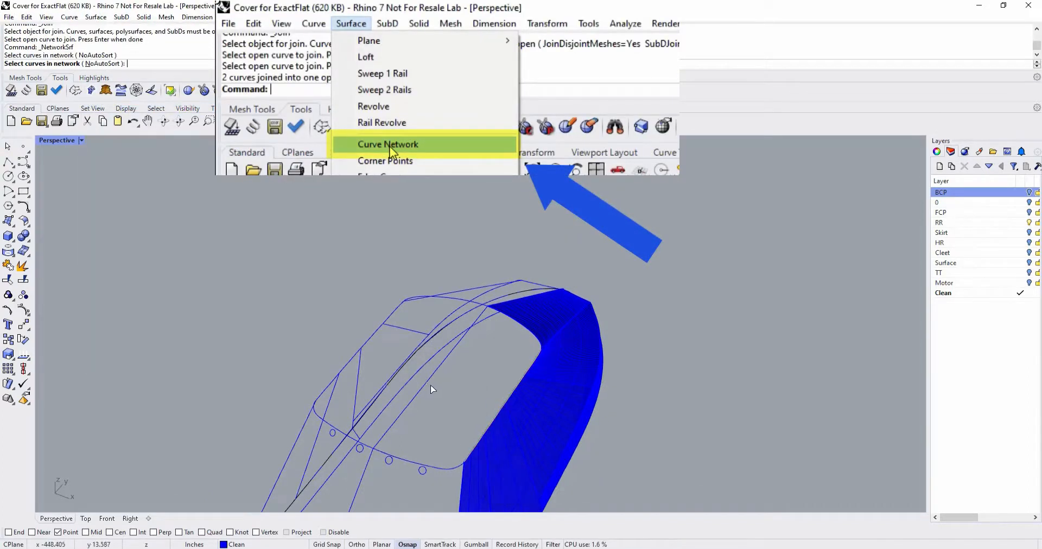
pyautogui.click(414, 464)
pyautogui.click(516, 319)
pyautogui.press('Return')
pyautogui.click(692, 331)
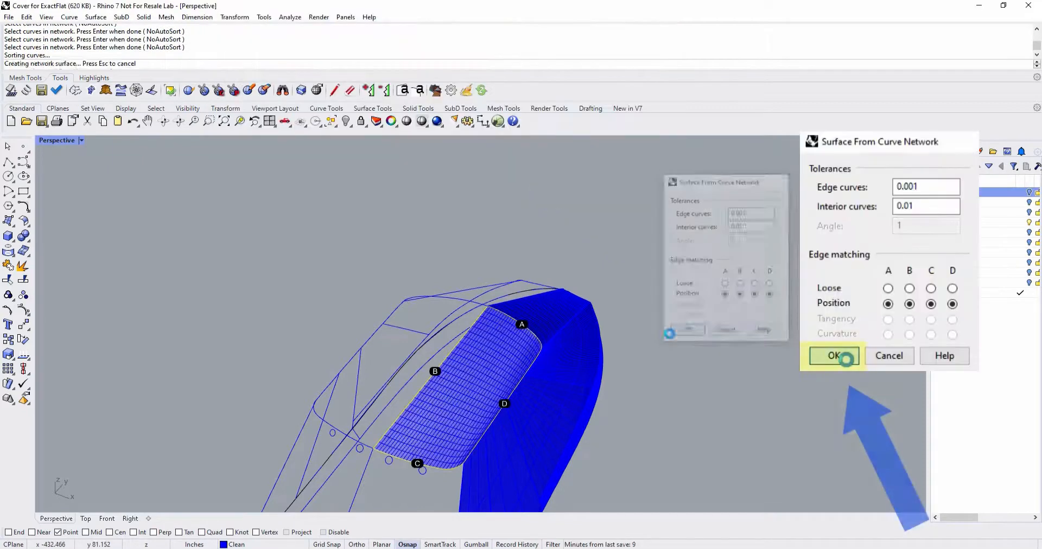
# Create a network surface for the sloping end panel between the roof half and the motor cut-out from its bounding curves.
pyautogui.moveTo(651, 337); pyautogui.dragTo(689, 267, button='right')
pyautogui.rightClick(640, 389)
pyautogui.click(537, 480)
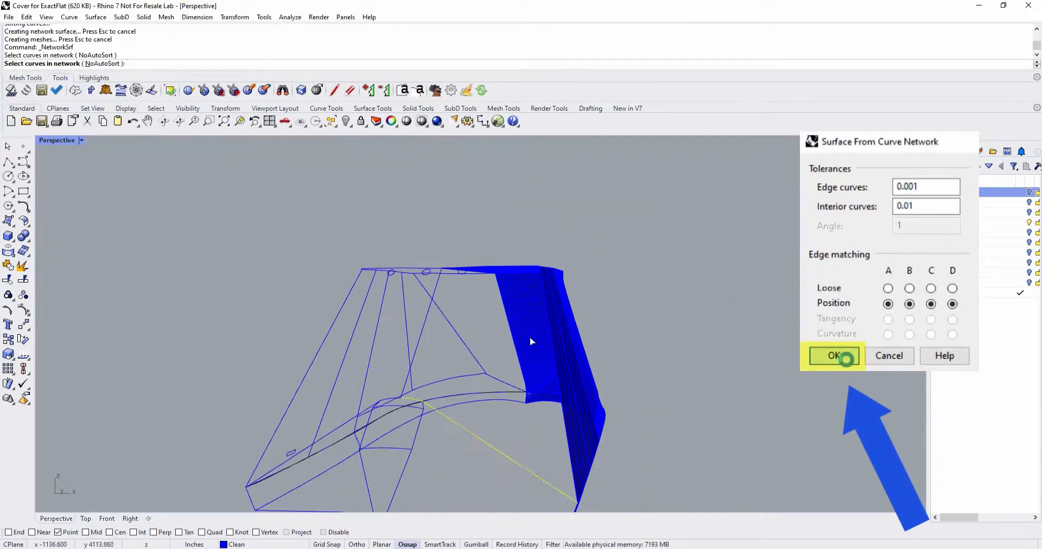
pyautogui.moveTo(529, 338); pyautogui.dragTo(573, 242, button='right')
pyautogui.click(507, 346)
pyautogui.click(531, 374)
pyautogui.click(525, 381)
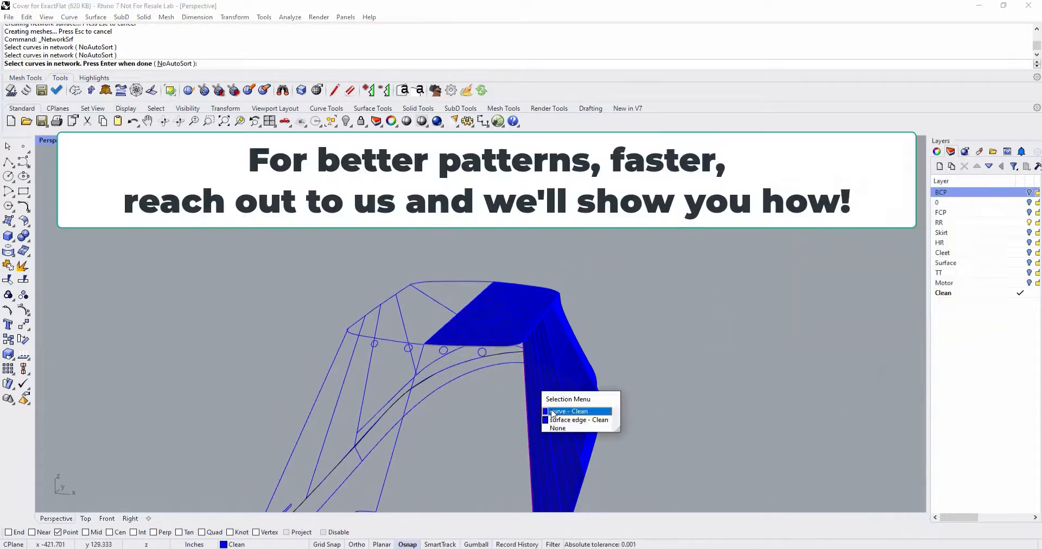
pyautogui.click(550, 409)
pyautogui.click(396, 443)
pyautogui.press('Return')
pyautogui.click(688, 331)
# Create a network surface for the lower panel beside the motor cut-out from its diagonal seam, outer edge, bottom curve and cut-out side.
pyautogui.moveTo(739, 395); pyautogui.dragTo(755, 350, button='right')
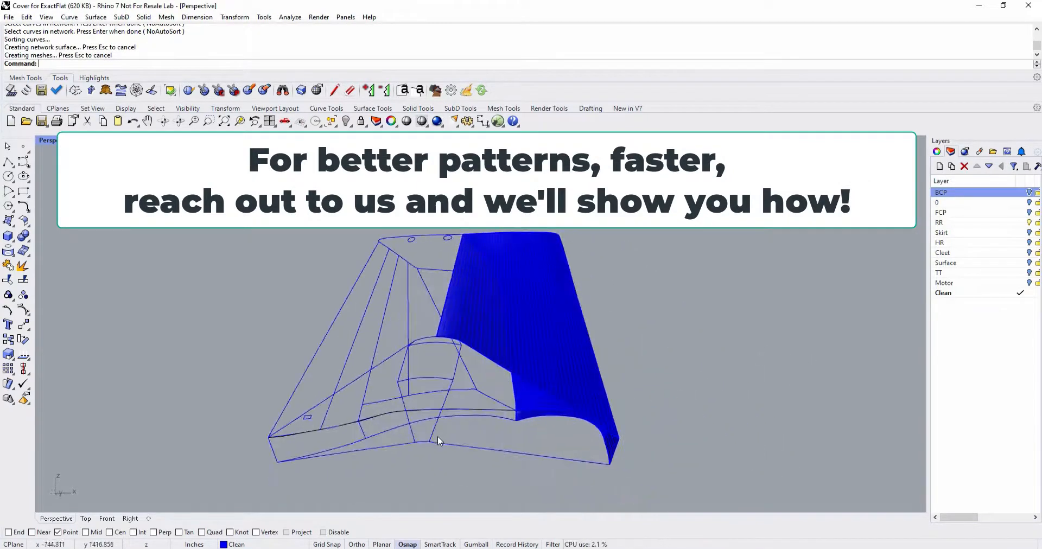
pyautogui.click(435, 437)
pyautogui.click(479, 432)
pyautogui.rightClick(479, 432)
pyautogui.moveTo(479, 433); pyautogui.dragTo(505, 432, button='right')
pyautogui.click(504, 450)
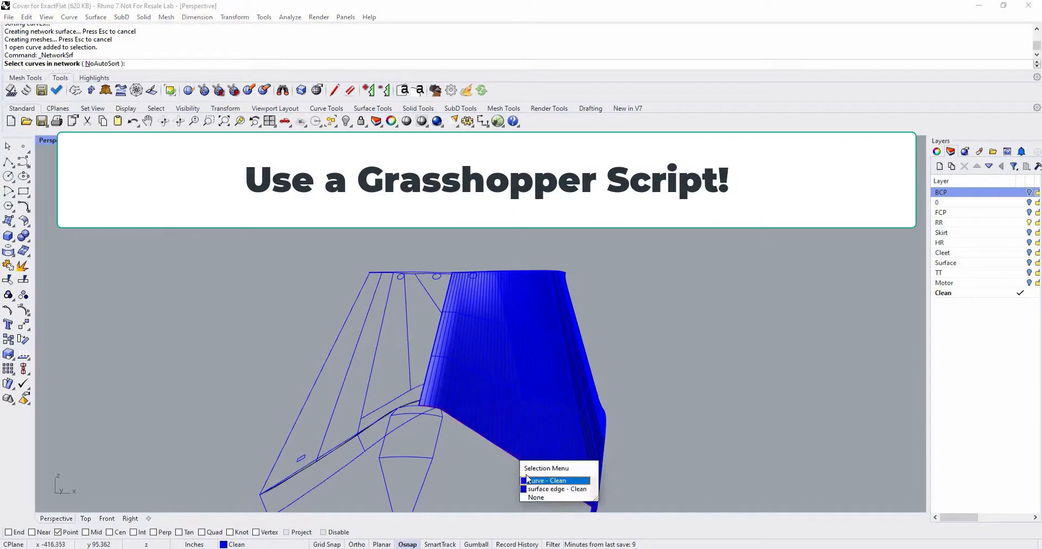
pyautogui.click(524, 477)
pyautogui.scroll(-6, 525, 477)
pyautogui.click(521, 504)
pyautogui.click(561, 499)
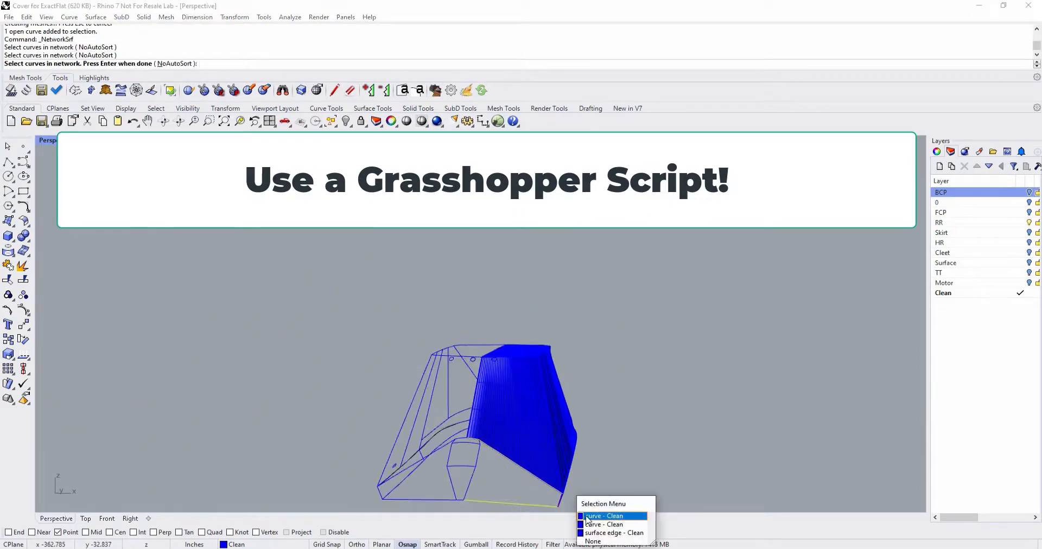
pyautogui.click(577, 515)
pyautogui.click(472, 478)
pyautogui.rightClick(473, 478)
pyautogui.click(682, 333)
# Try to create a network surface for the opposite lower panel from its diagonal seam, bottom curve and cut-out side curves.
pyautogui.moveTo(683, 335); pyautogui.dragTo(698, 399, button='right')
pyautogui.rightClick(697, 399)
pyautogui.click(487, 470)
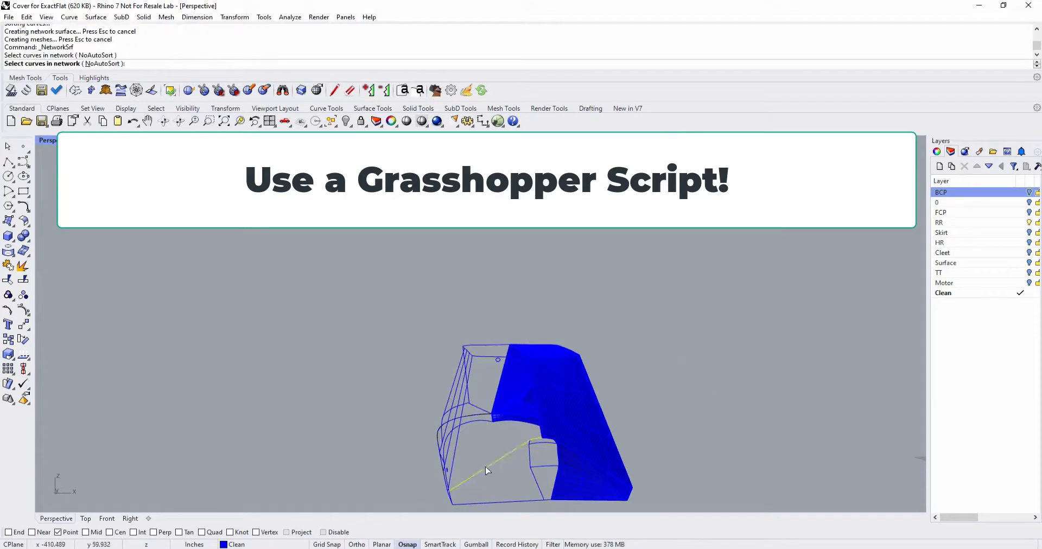
pyautogui.click(535, 495)
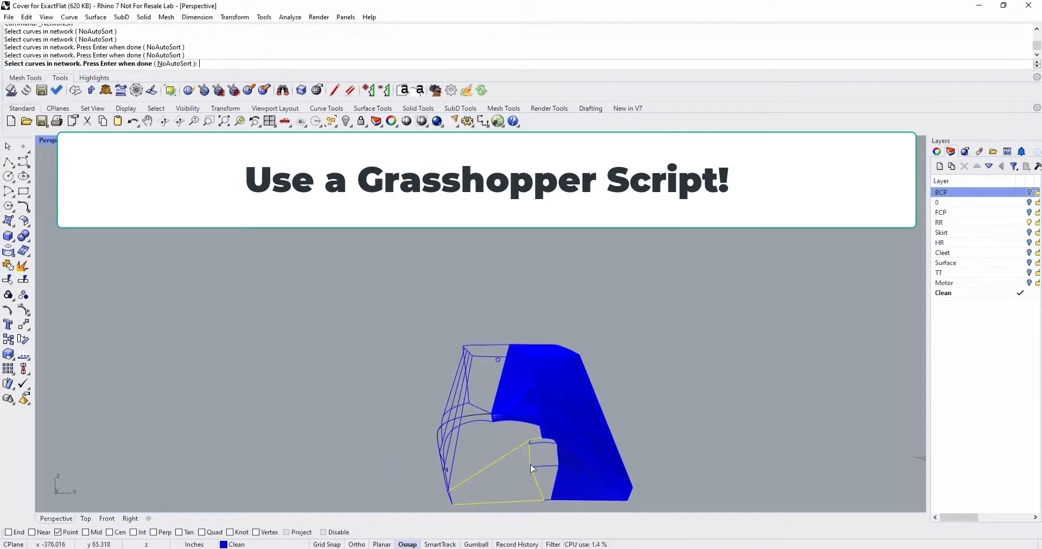
pyautogui.moveTo(452, 498); pyautogui.dragTo(492, 491, button='right')
pyautogui.click(522, 484)
pyautogui.rightClick(522, 484)
# Try to join the open side curves of the motor cut-out with the curve at its top corner.
pyautogui.click(12, 266)
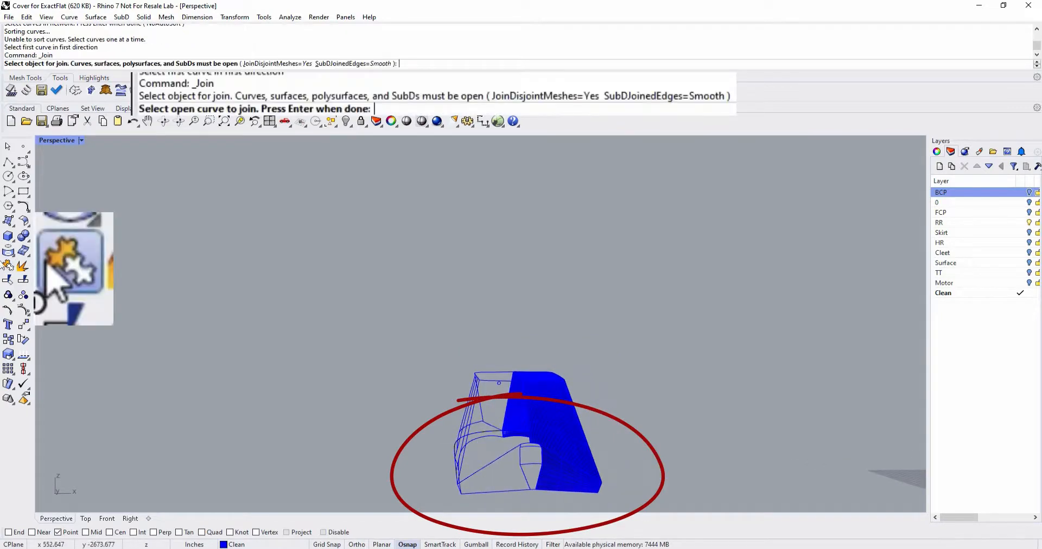
pyautogui.scroll(-1, 509, 420)
pyautogui.scroll(3, 509, 420)
pyautogui.moveTo(507, 416); pyautogui.dragTo(512, 428, button='right')
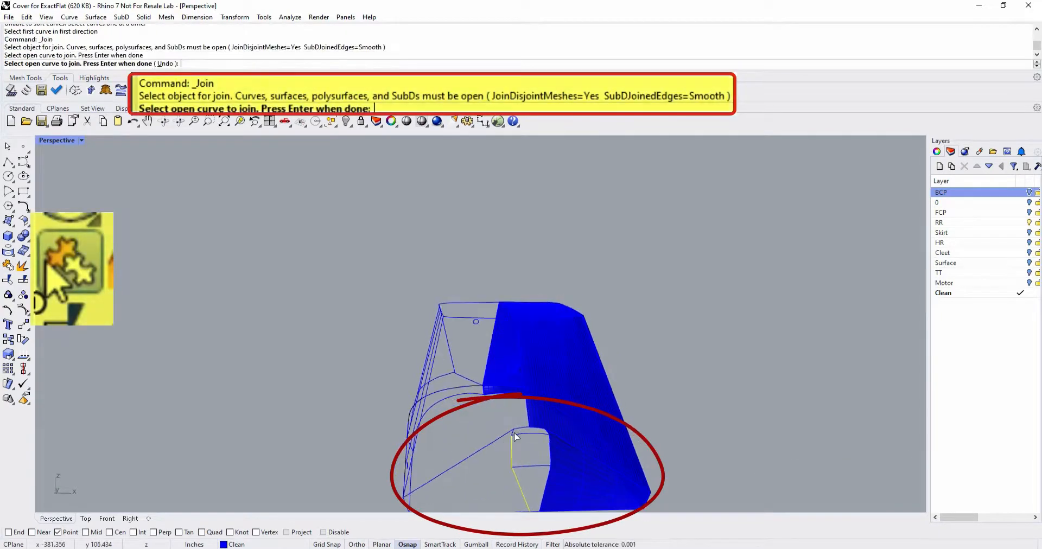
pyautogui.click(514, 432)
pyautogui.click(516, 434)
pyautogui.click(579, 304)
pyautogui.rightClick(656, 346)
# Join the cut-out's lower slanted and upper vertical side curves with the short curve at its top corner.
pyautogui.rightClick(636, 437)
pyautogui.click(525, 499)
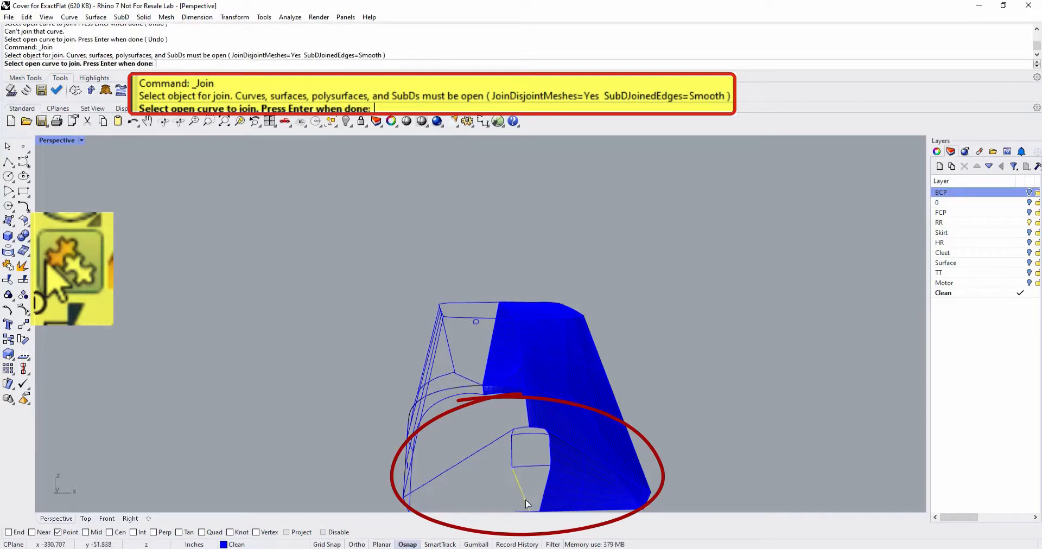
pyautogui.click(512, 451)
pyautogui.click(512, 433)
pyautogui.click(557, 298)
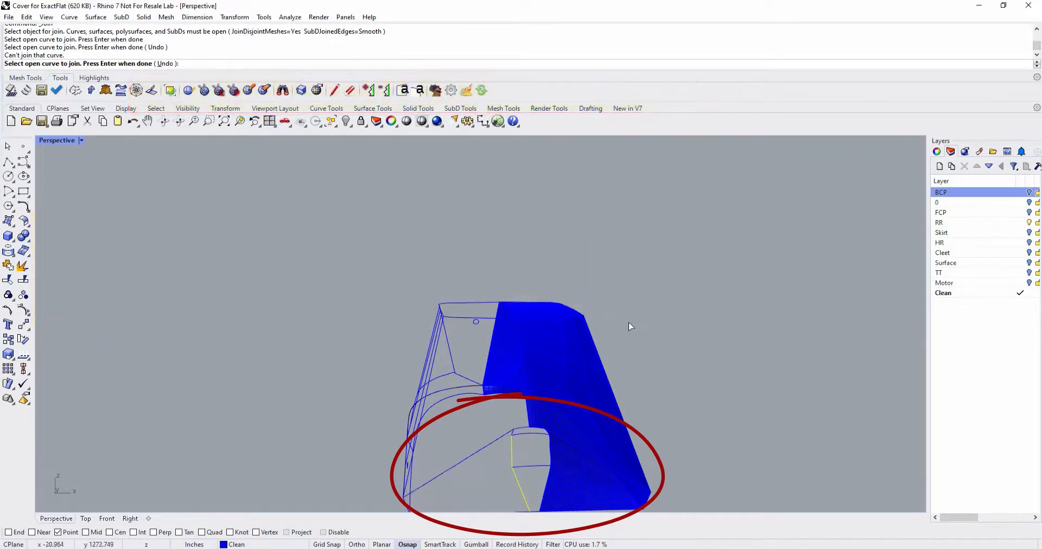
pyautogui.scroll(4, 511, 433)
pyautogui.click(512, 432)
pyautogui.rightClick(514, 432)
# Try to create a network surface for the motor cut-out panel from the joined side curve and its other boundary curves.
pyautogui.scroll(-8, 514, 433)
pyautogui.click(96, 17)
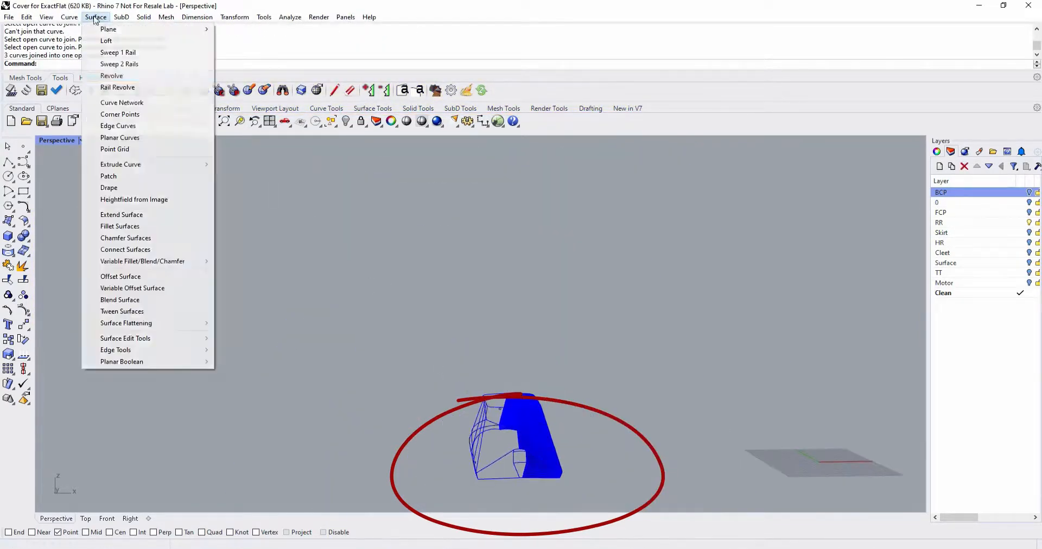
pyautogui.click(151, 113)
pyautogui.click(519, 471)
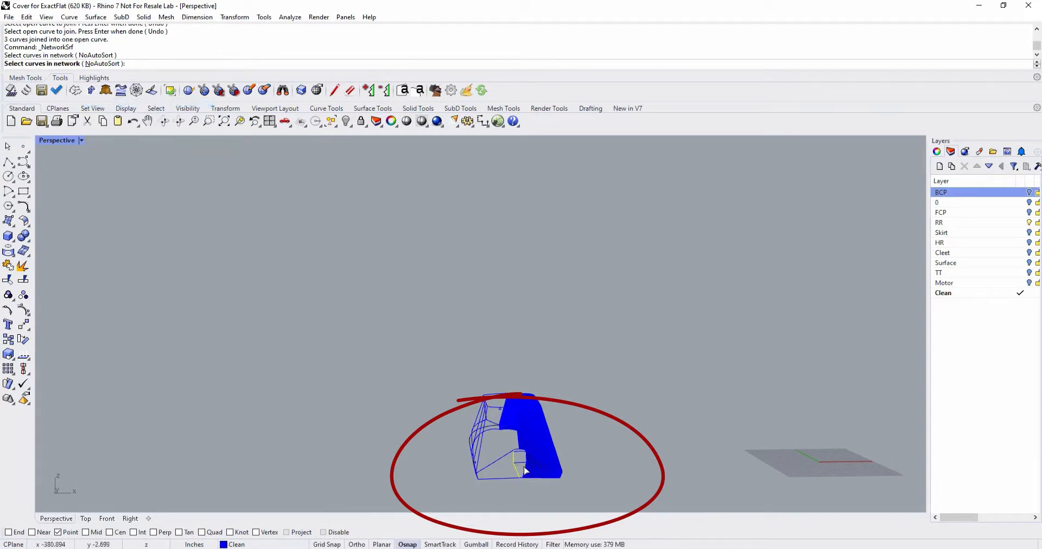
pyautogui.click(525, 470)
pyautogui.scroll(5, 584, 441)
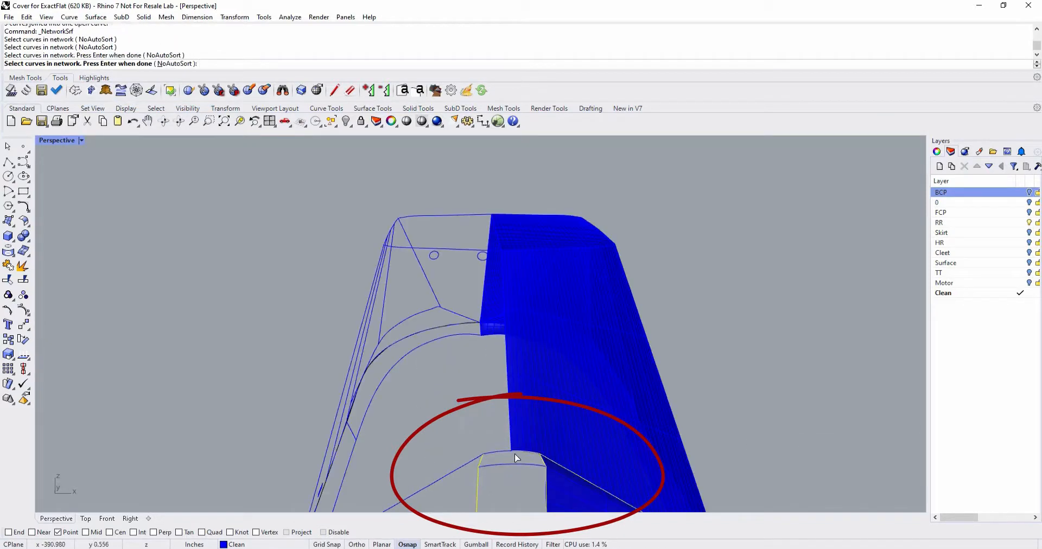
pyautogui.scroll(-5, 515, 456)
pyautogui.click(516, 507)
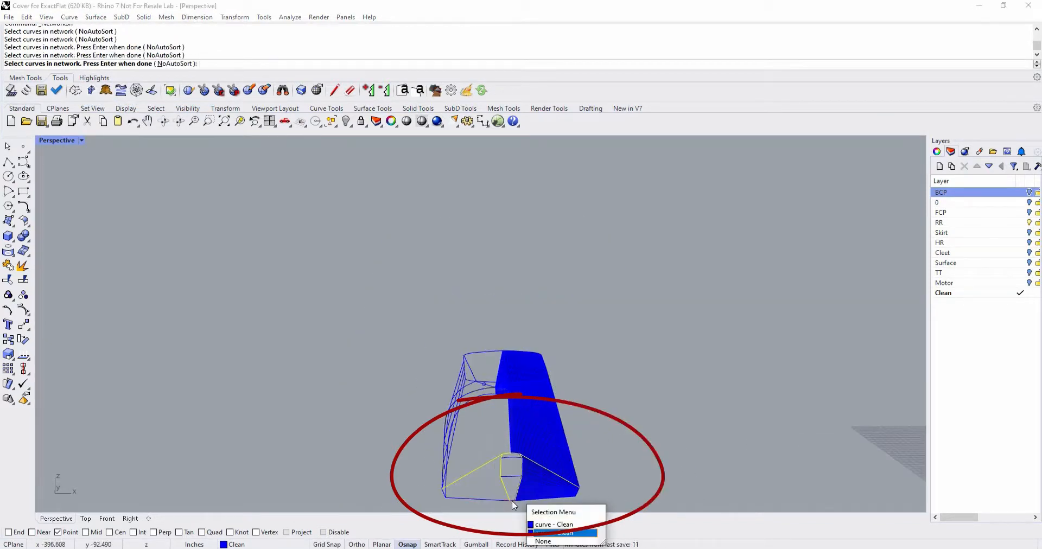
pyautogui.click(513, 501)
pyautogui.press('Escape')
# Join the diagonal seam curve of the unsurfaced lower panel with the curve across the motor cut-out's top.
pyautogui.scroll(2, 363, 437)
pyautogui.click(8, 265)
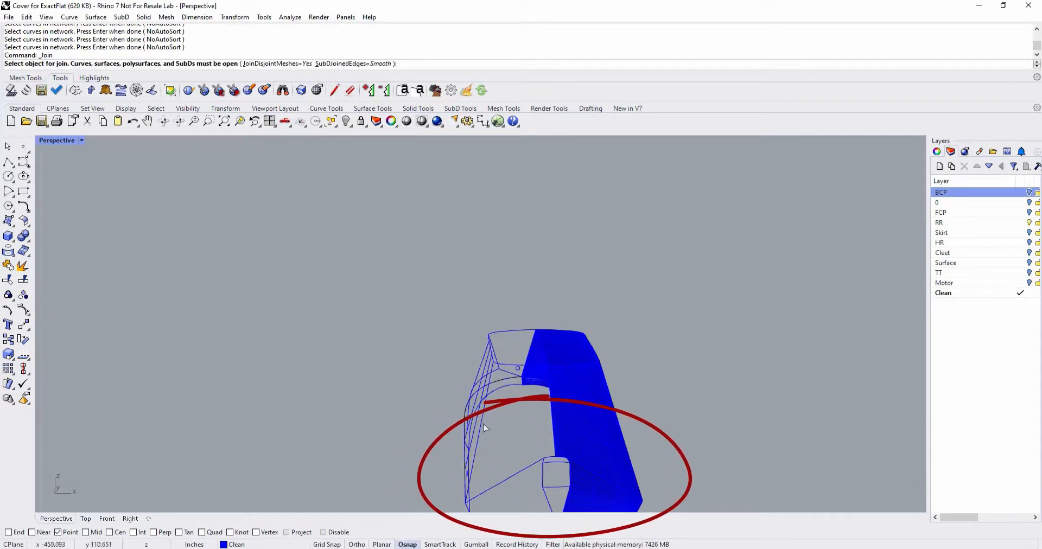
pyautogui.click(512, 477)
pyautogui.click(558, 459)
pyautogui.click(588, 495)
pyautogui.press('Return')
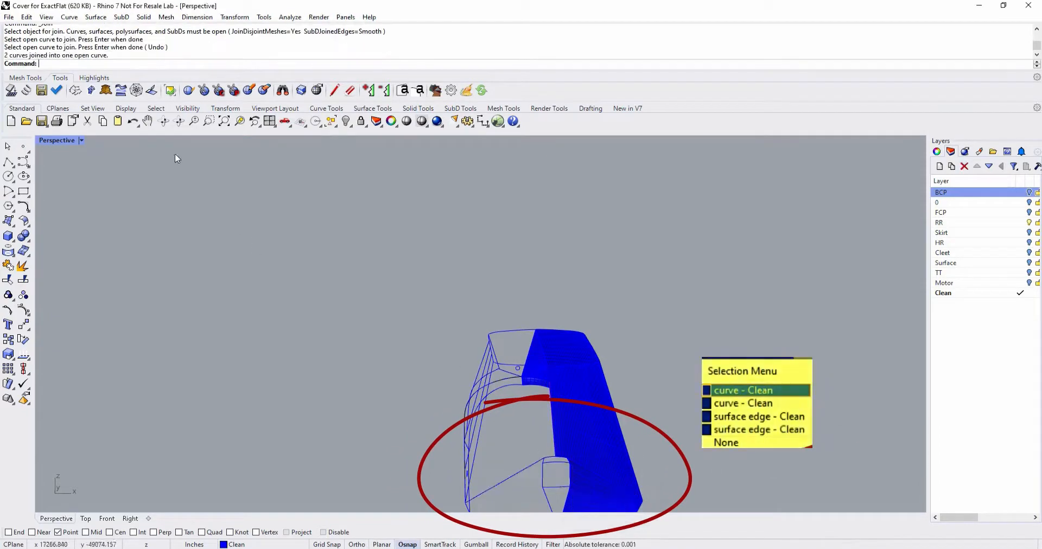
# Create a network surface for the motor cut-out panel from its top, bottom and two side curves.
pyautogui.click(95, 17)
pyautogui.click(117, 86)
pyautogui.scroll(-2, 531, 433)
pyautogui.scroll(4, 570, 409)
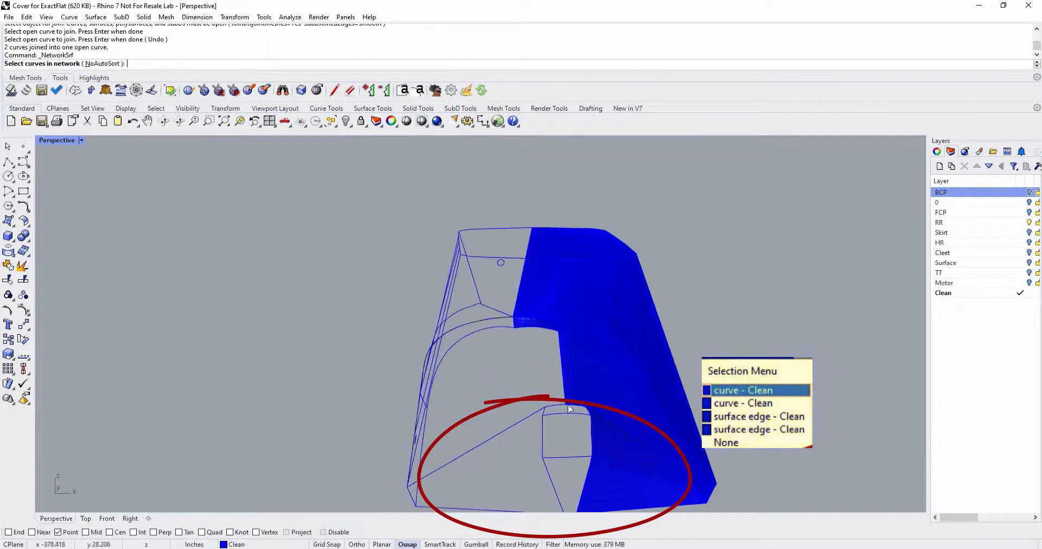
pyautogui.click(568, 405)
pyautogui.scroll(-5, 580, 471)
pyautogui.click(575, 493)
pyautogui.click(562, 461)
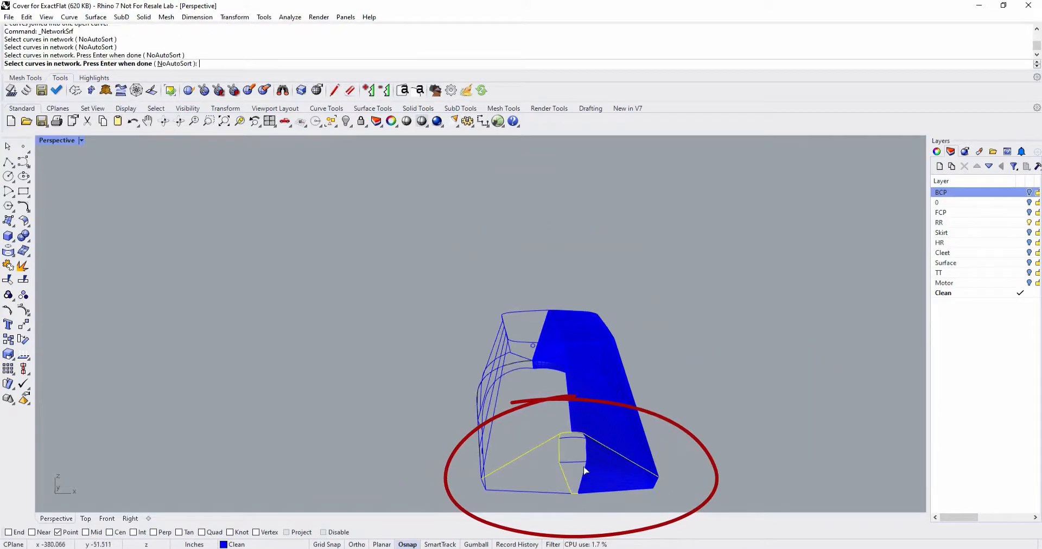
pyautogui.click(593, 471)
pyautogui.click(619, 497)
pyautogui.press('Return')
pyautogui.click(686, 330)
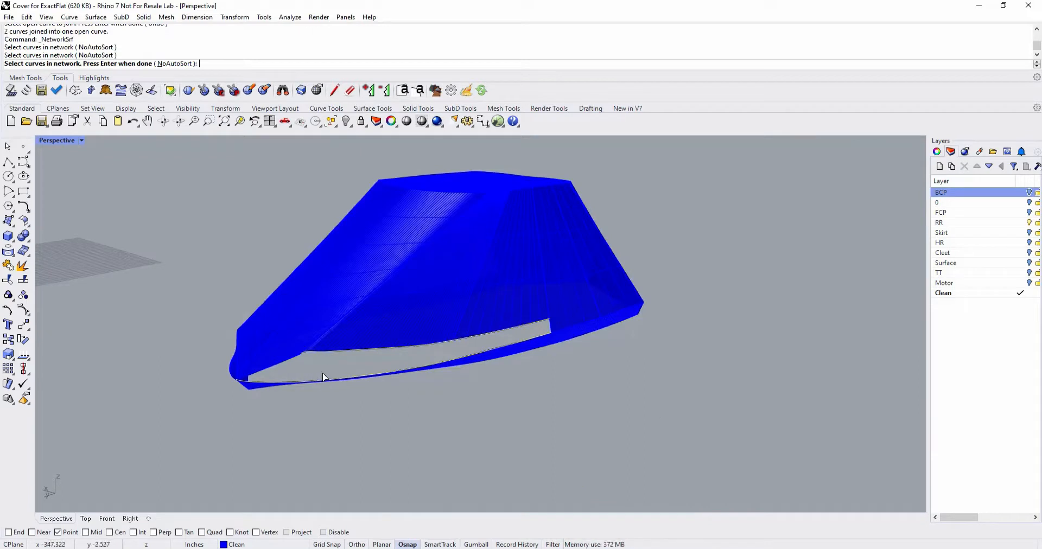
# Close the last gap in the opposite side band with a network surface from its upper, lower and two end curves.
pyautogui.moveTo(323, 377); pyautogui.dragTo(350, 370, button='right')
pyautogui.click(339, 363)
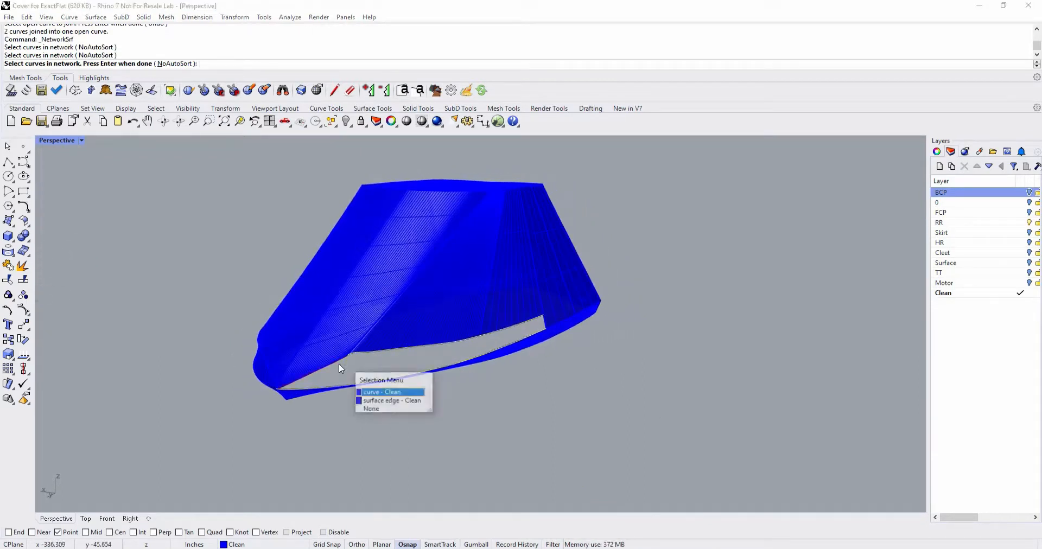
pyautogui.click(382, 393)
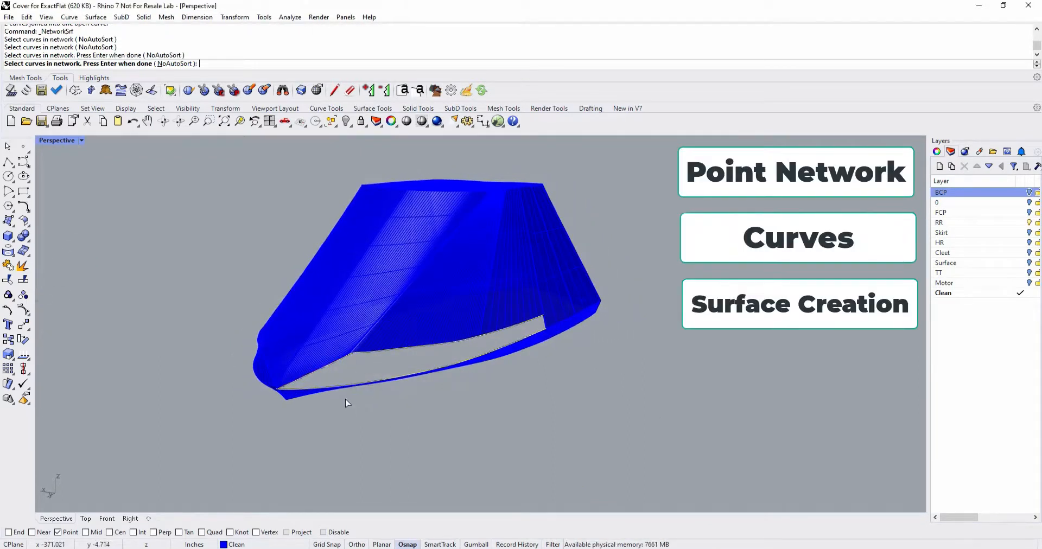
pyautogui.click(547, 329)
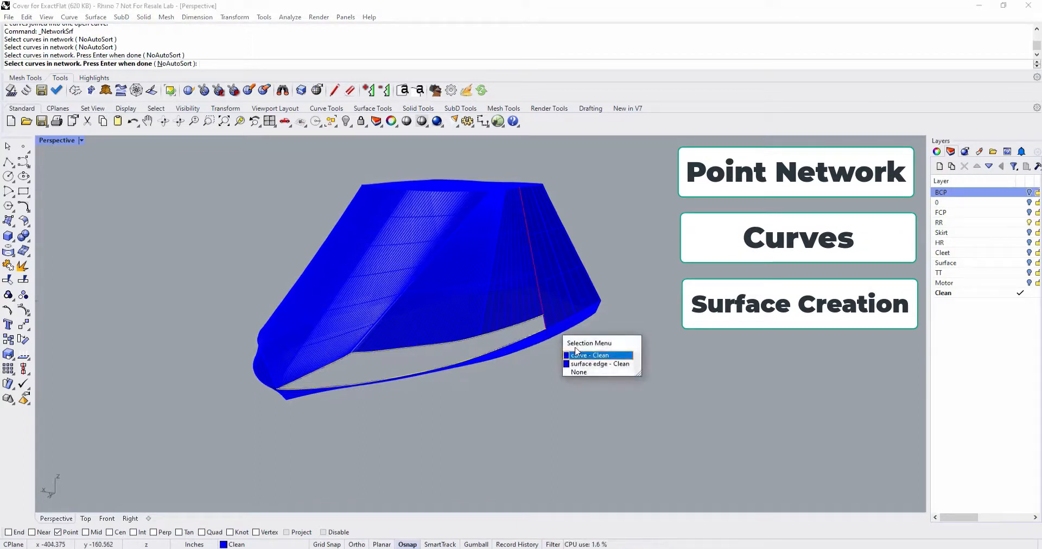
pyautogui.click(590, 356)
pyautogui.press('Return')
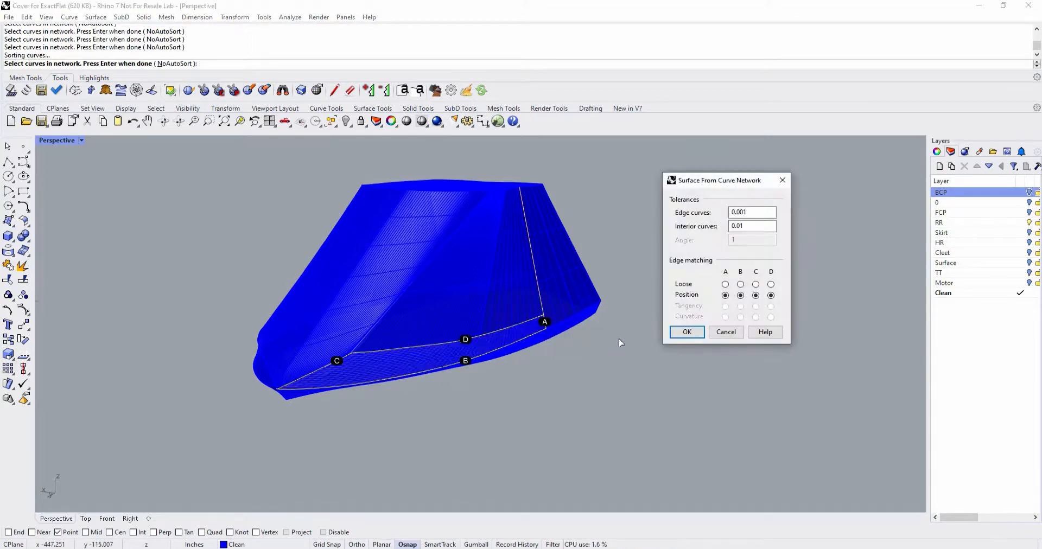
pyautogui.click(687, 332)
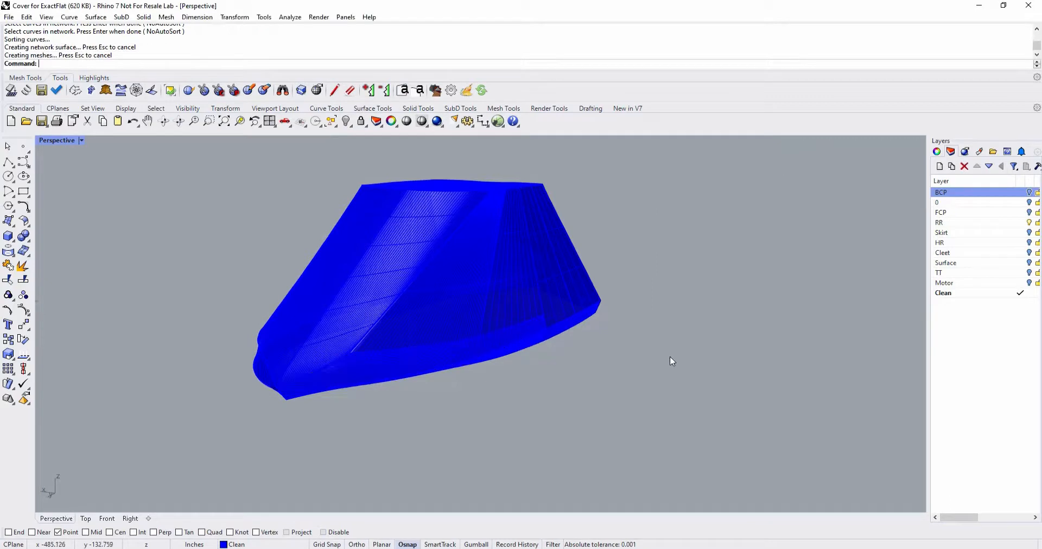
# Start the WeldVertices command and try to window-select the finished cover's vertices.
pyautogui.moveTo(672, 360); pyautogui.dragTo(416, 392, button='right')
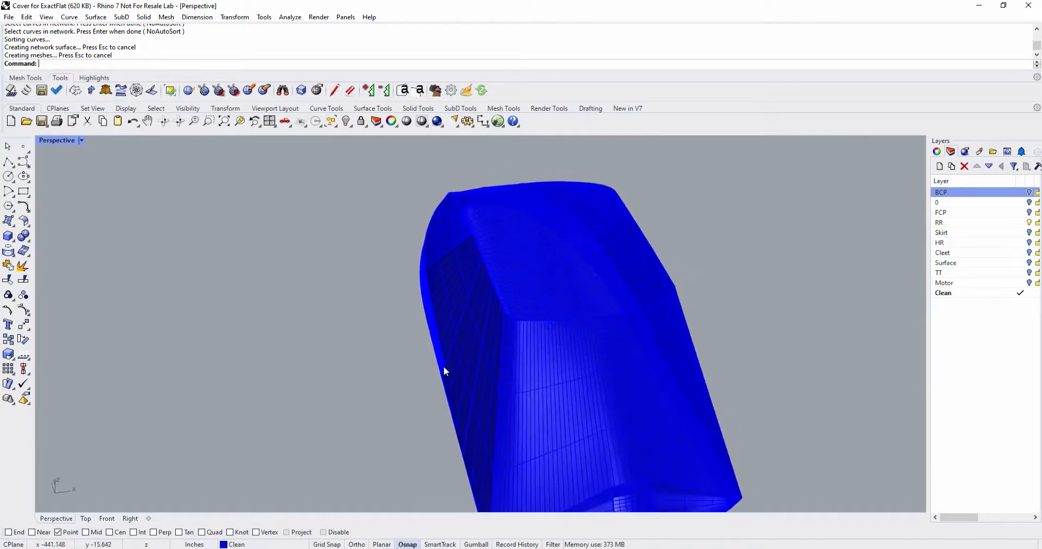
pyautogui.scroll(-3, 443, 367)
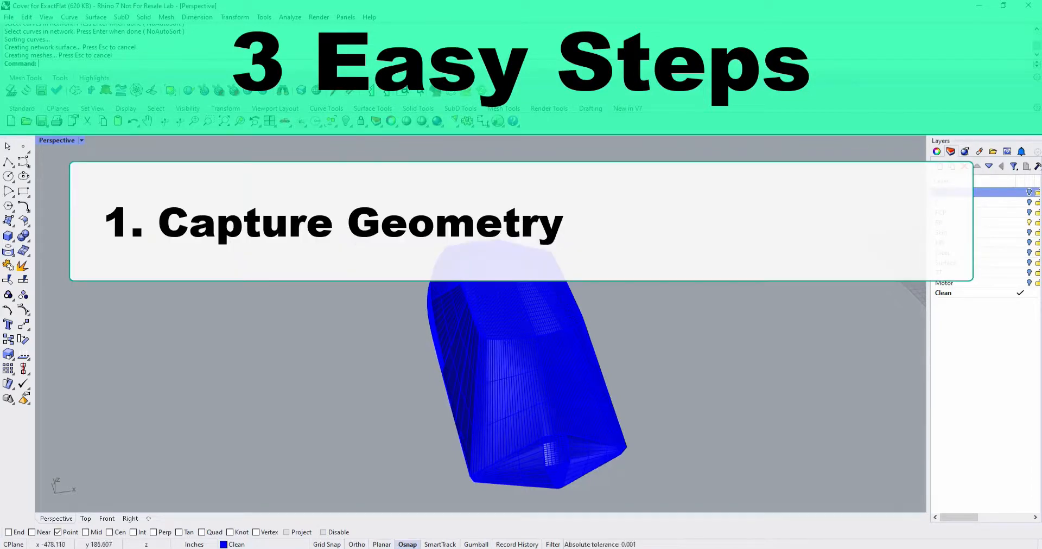
pyautogui.write('ld')
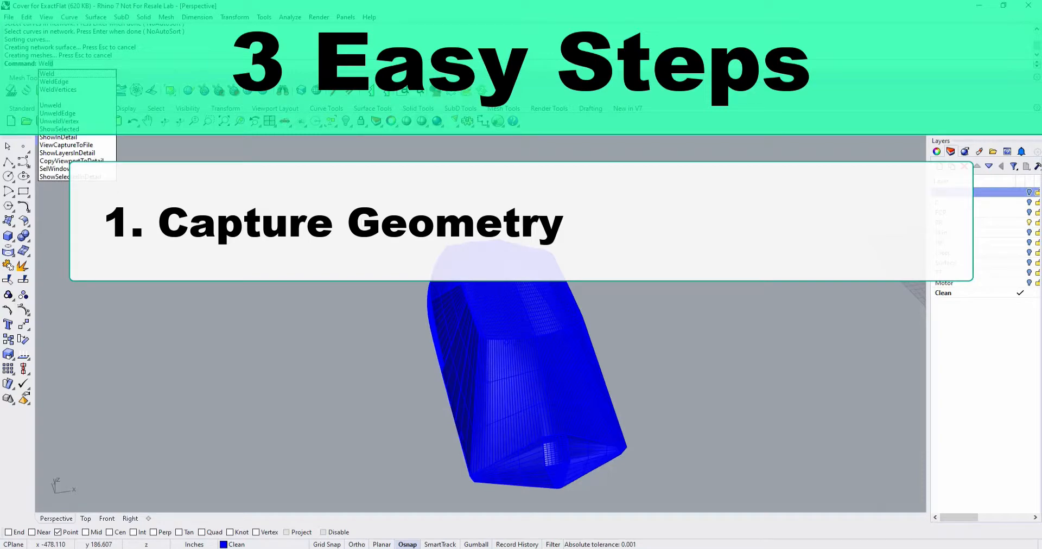
pyautogui.write('Vertices')
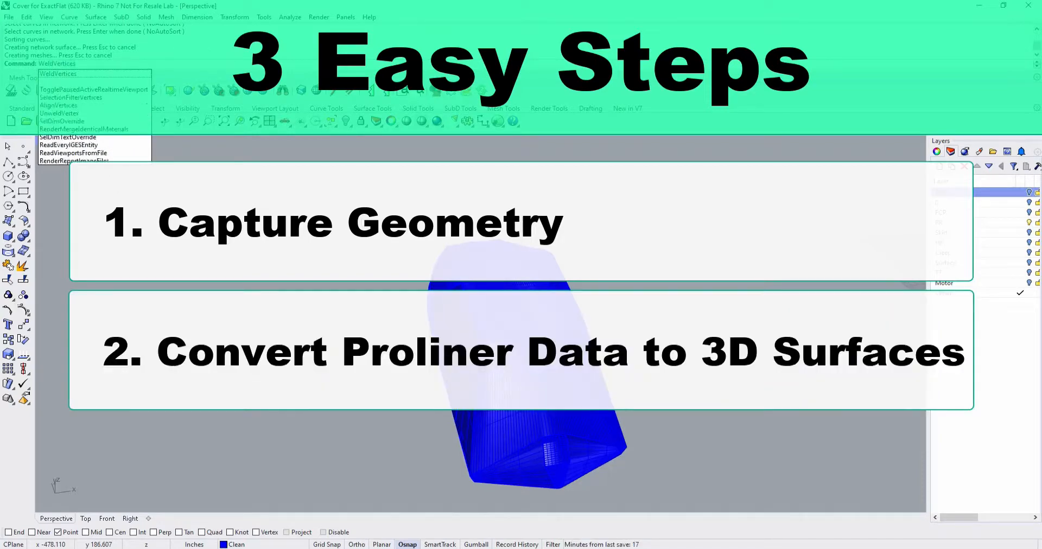
pyautogui.press('Return')
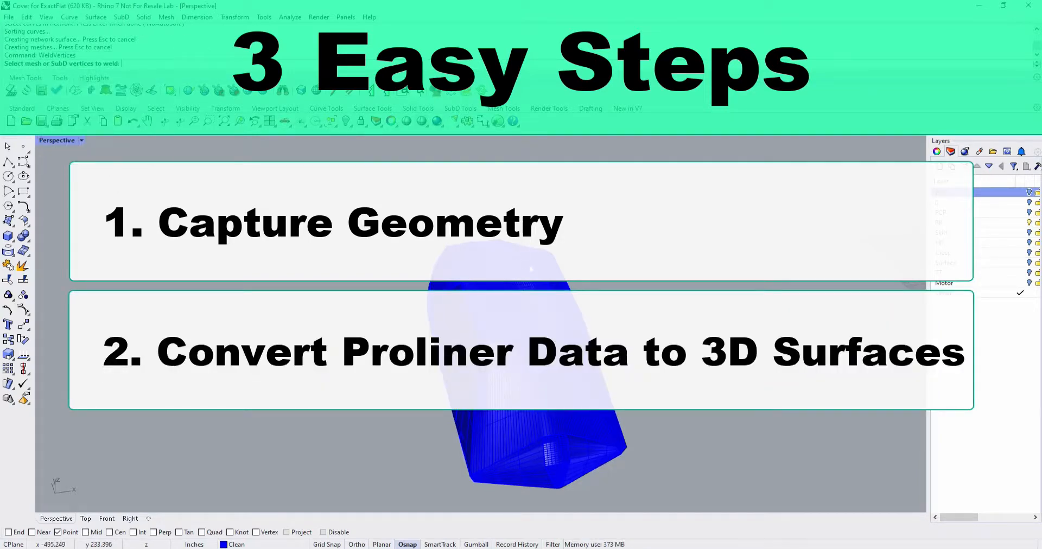
pyautogui.moveTo(716, 412); pyautogui.dragTo(742, 509)
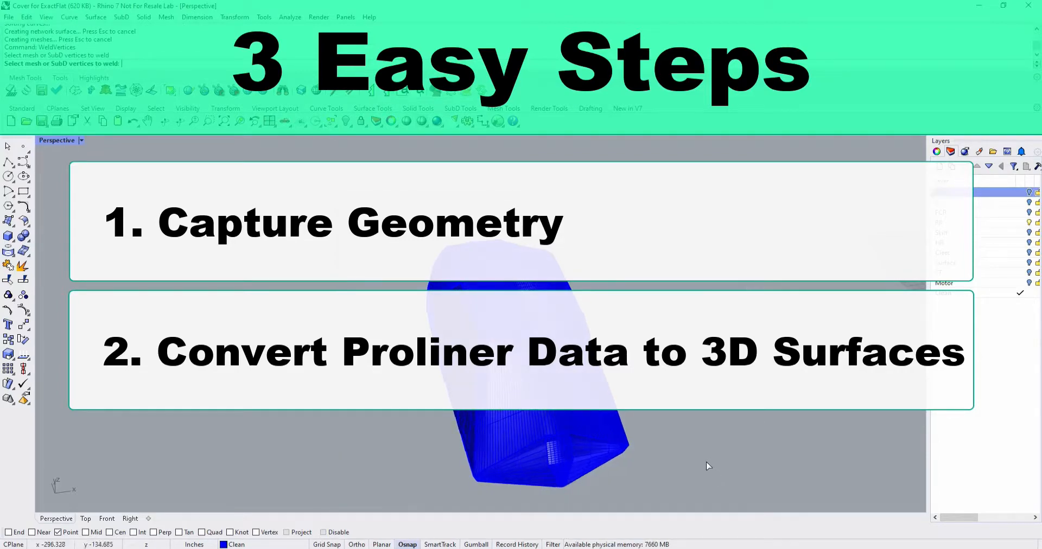
pyautogui.moveTo(695, 439); pyautogui.dragTo(806, 468, button='right')
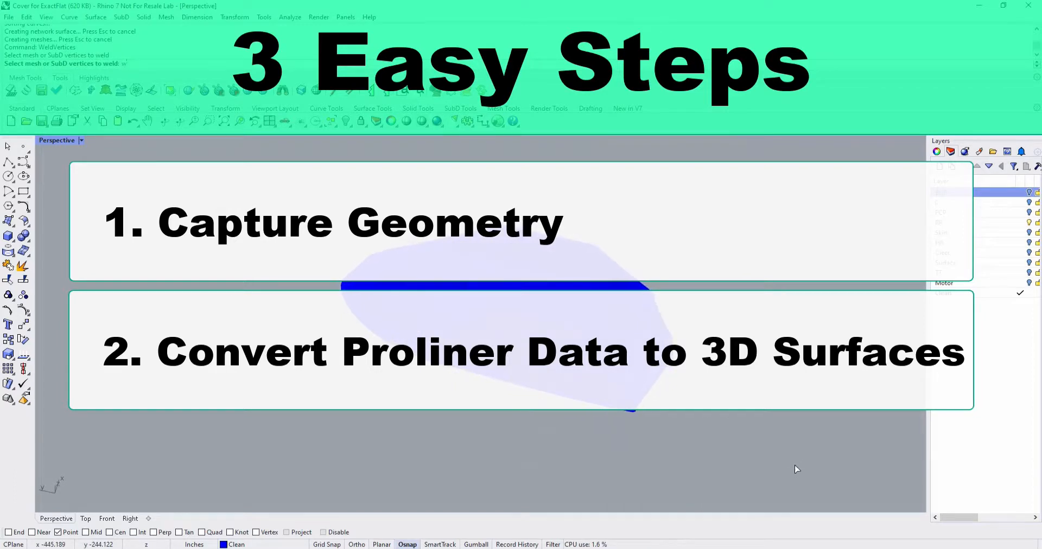